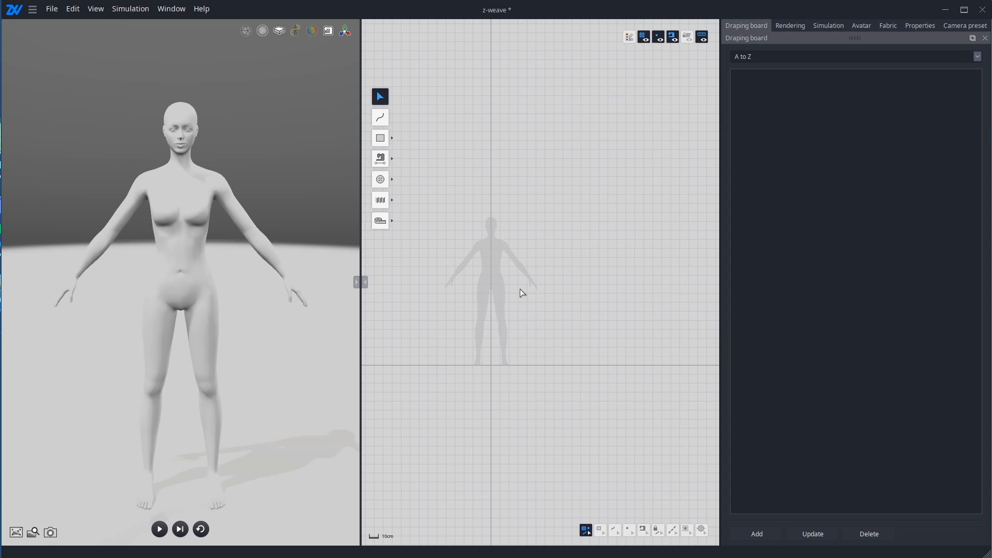
Step: Import the pattern file Sewin,Elastic.dxf in millimeters, with seam allowance set to Remove and sorting by size on
click(49, 8)
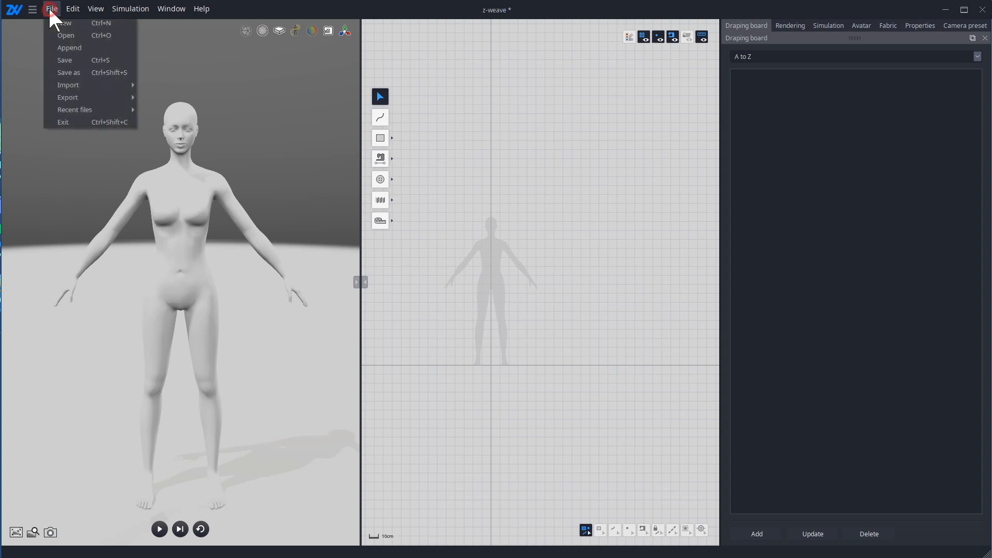
click(90, 84)
click(155, 85)
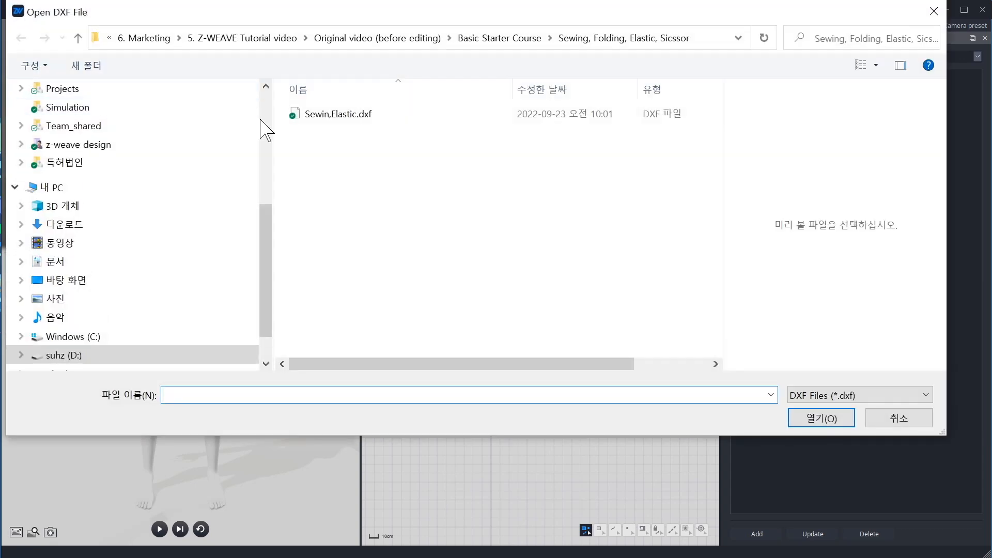
double_click(343, 115)
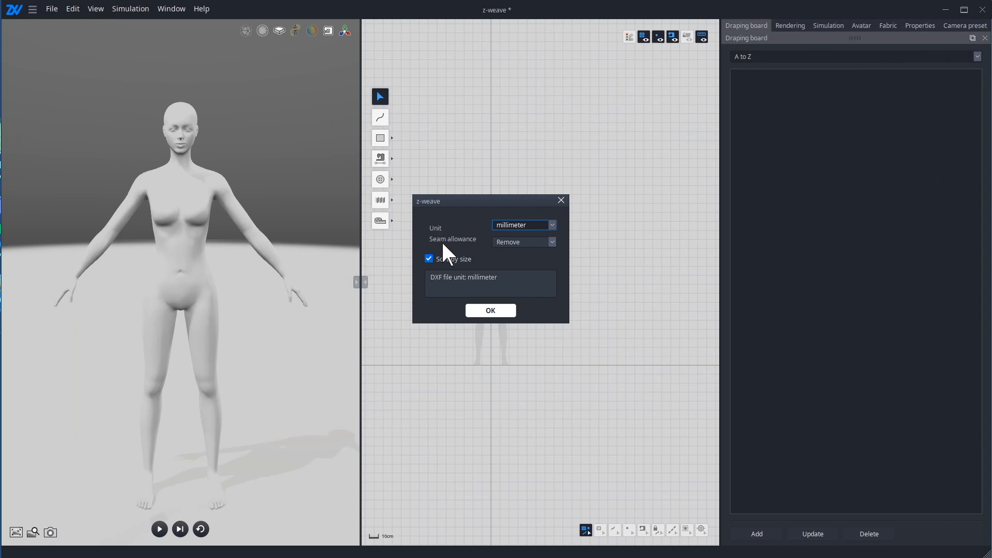
click(481, 312)
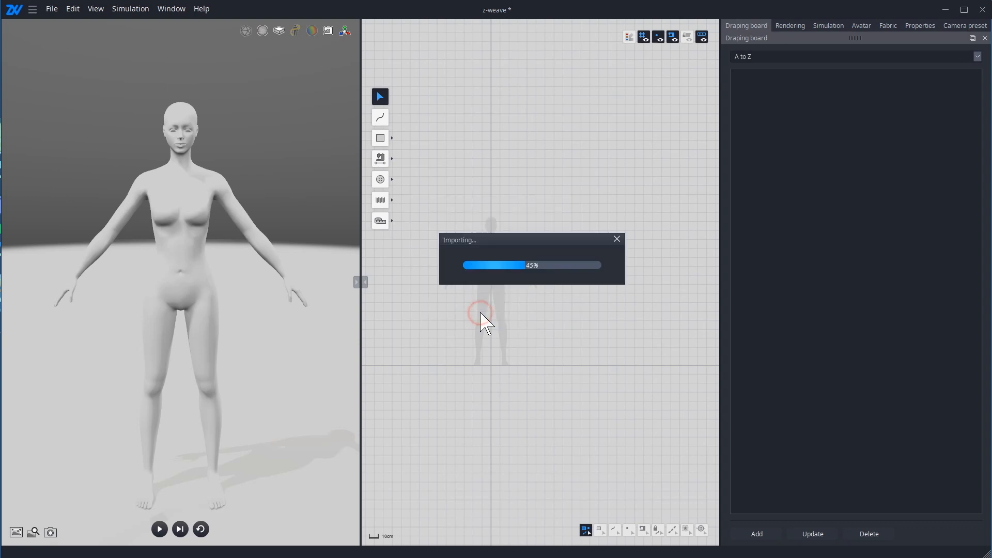
Step: Move all imported patterns together so the half front's straight edge lies on the body silhouette's vertical center line
scroll(501, 274, up, 2)
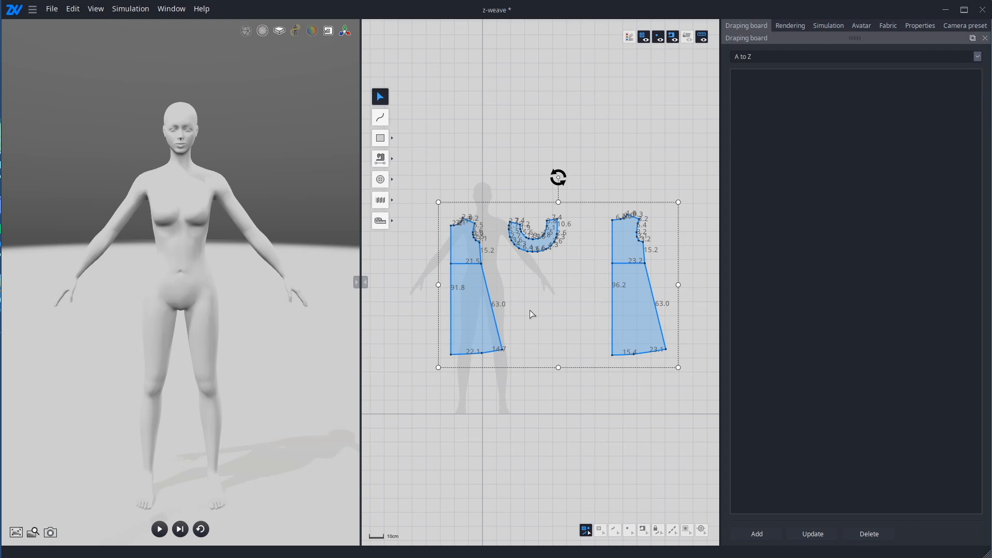
drag(463, 234, 489, 232)
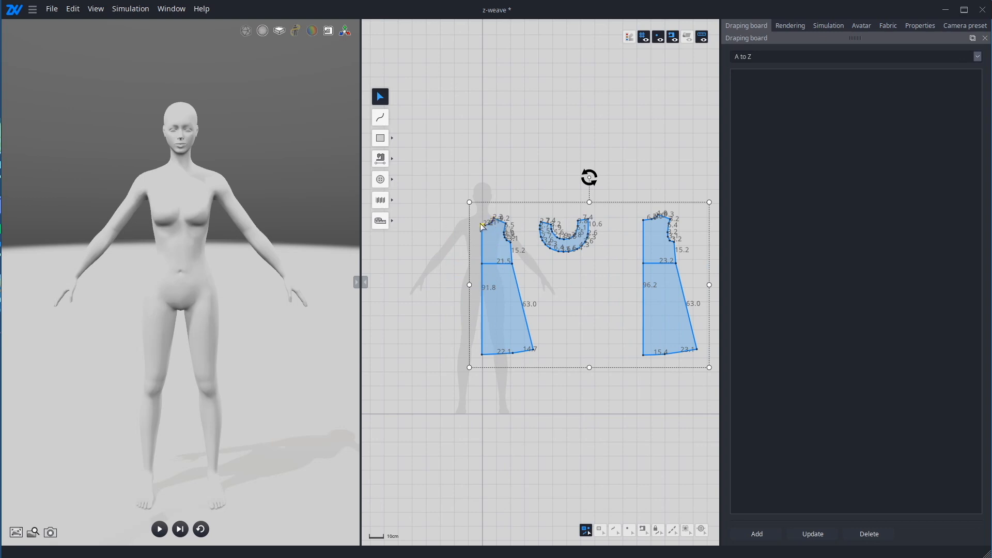
scroll(479, 223, up, 3)
Step: Nudge the half front pattern slightly upward on the silhouette and locate it in 3D at the avatar's front
click(582, 277)
drag(504, 294, 506, 291)
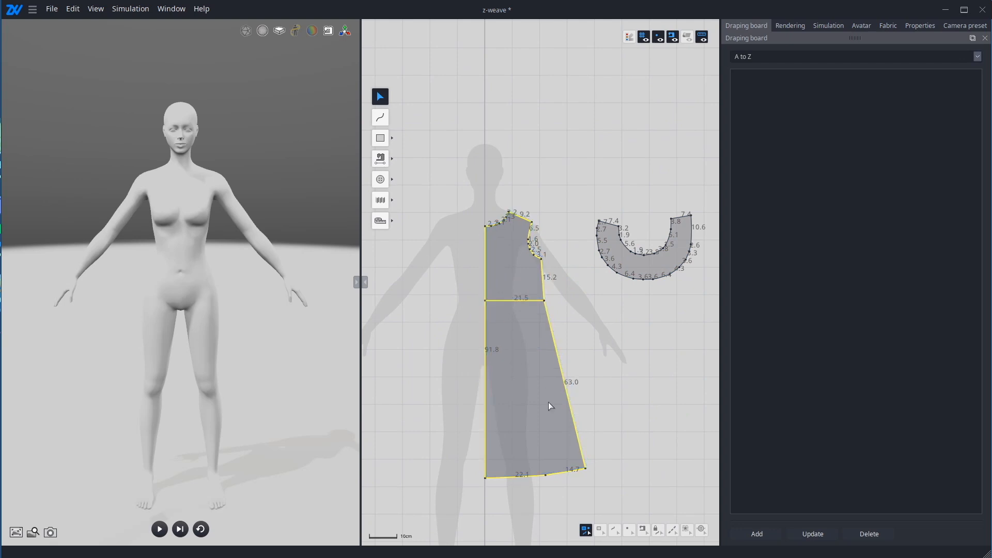
click(537, 375)
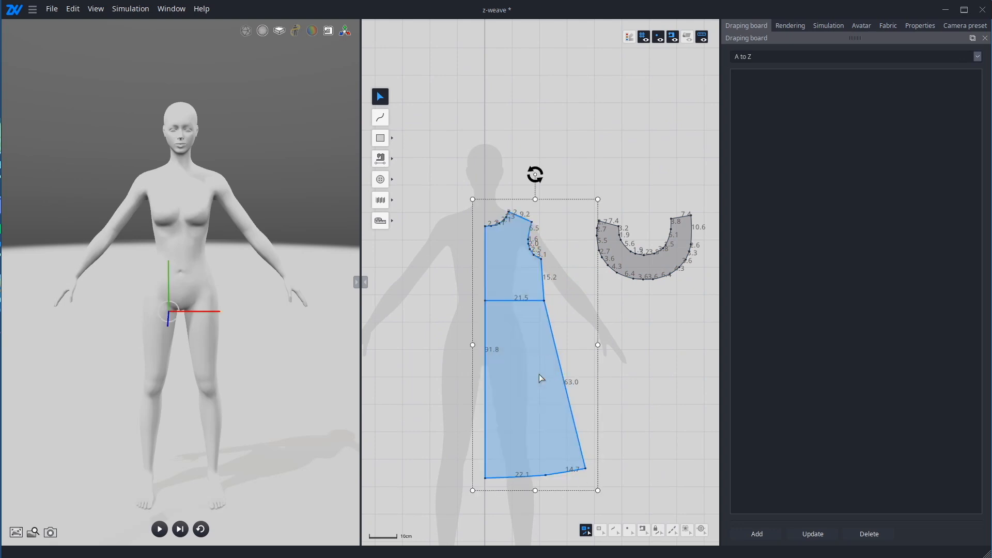
drag(537, 367, 535, 360)
right_click(536, 360)
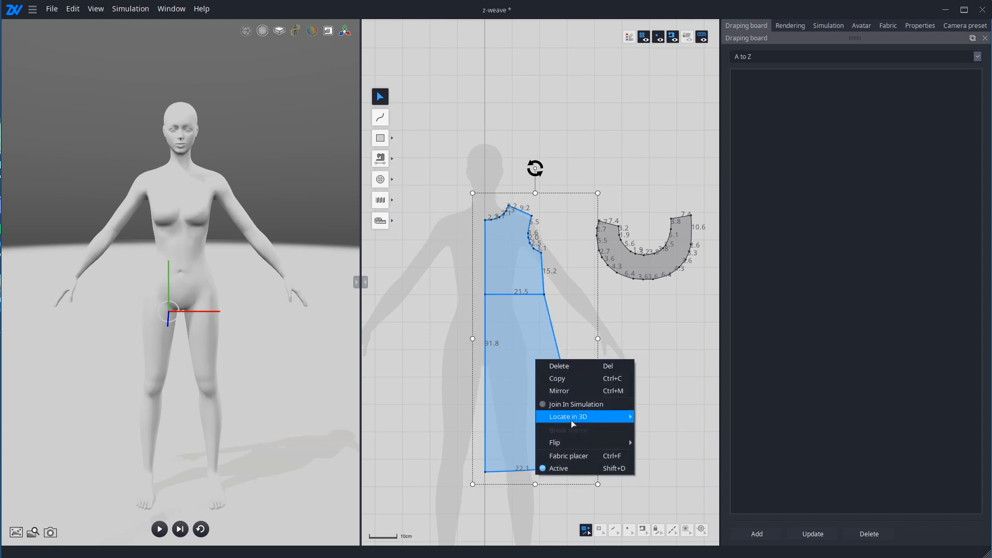
mouse_move(591, 420)
click(657, 418)
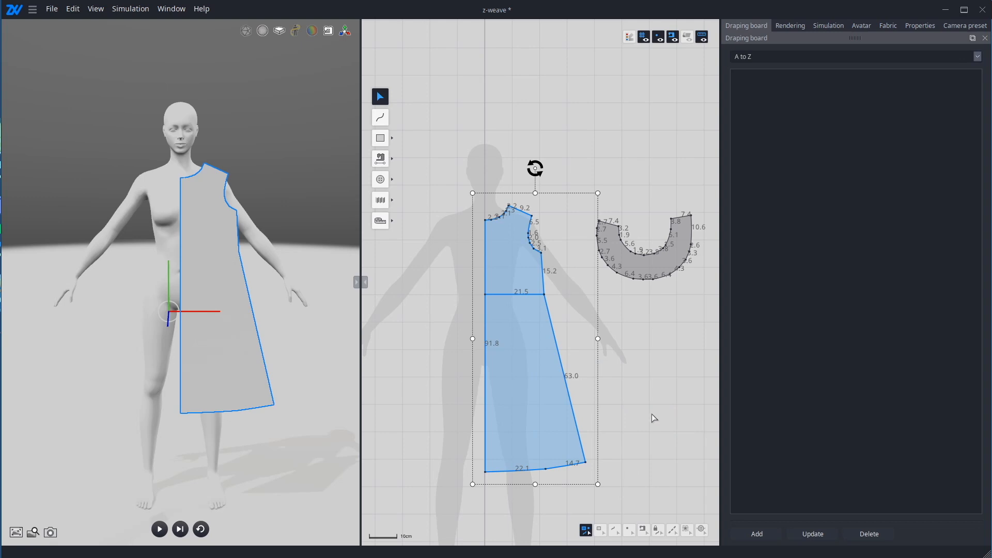
Step: Unfold the half front pattern along its straight center line into a full front piece
click(614, 529)
right_click(484, 352)
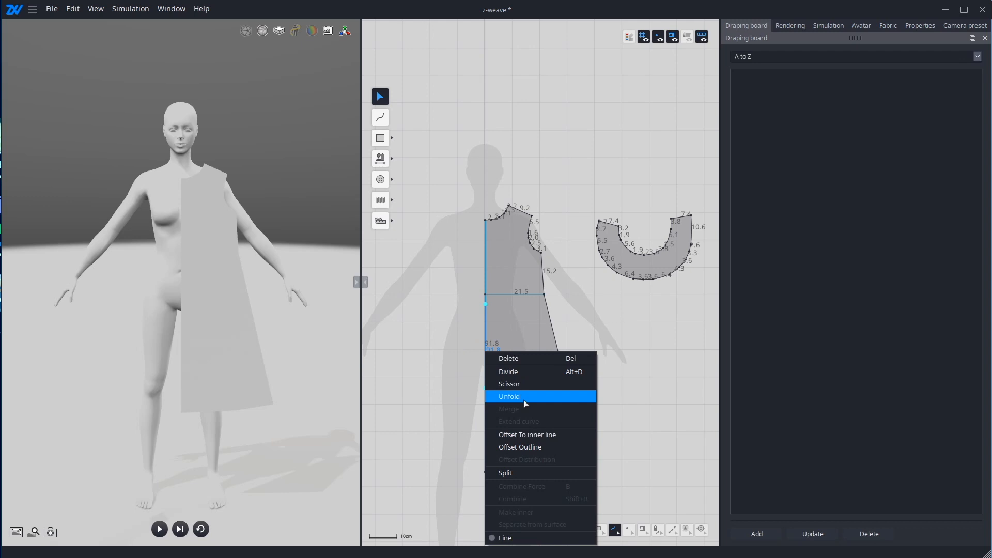
click(524, 400)
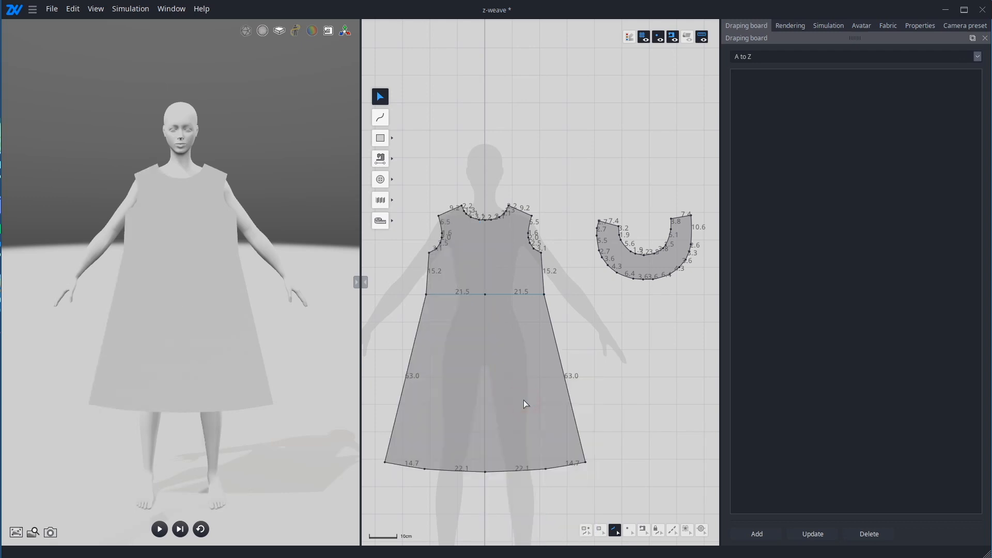
Step: Unfold the half back pattern along its straight center line into a full back piece
scroll(492, 367, down, 3)
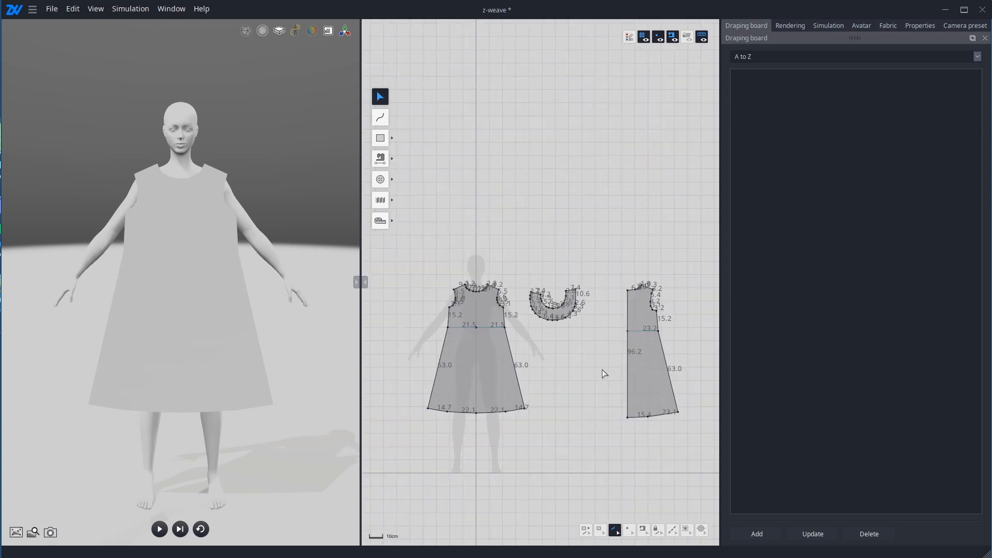
scroll(602, 370, up, 2)
right_click(578, 368)
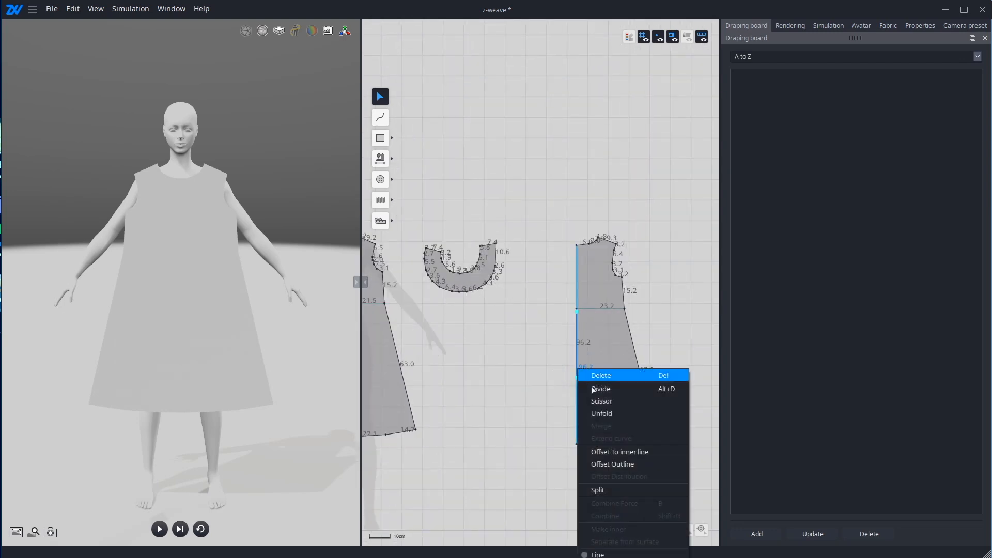
click(607, 413)
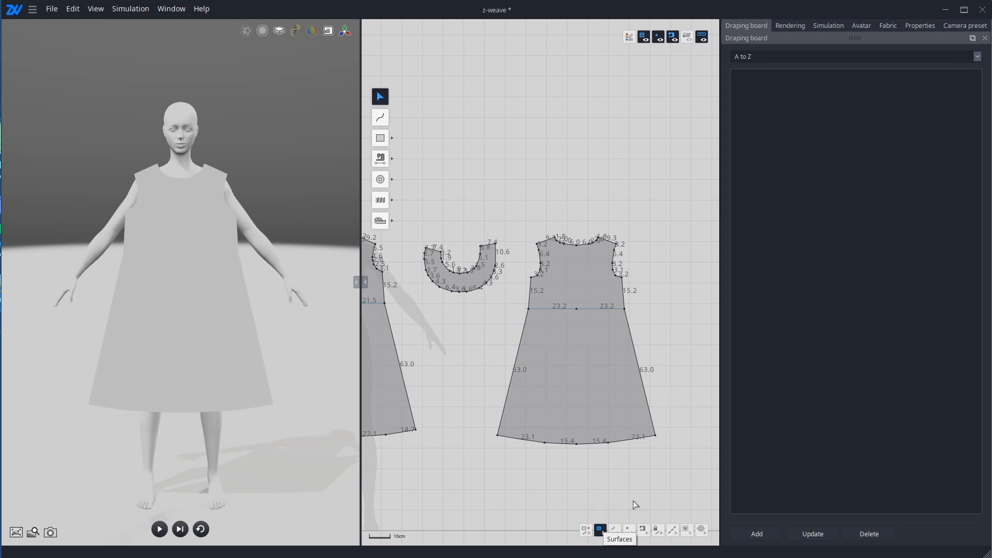
Step: Move the front pattern above the 2D body silhouette and center the back pattern on the silhouette
scroll(656, 472, down, 2)
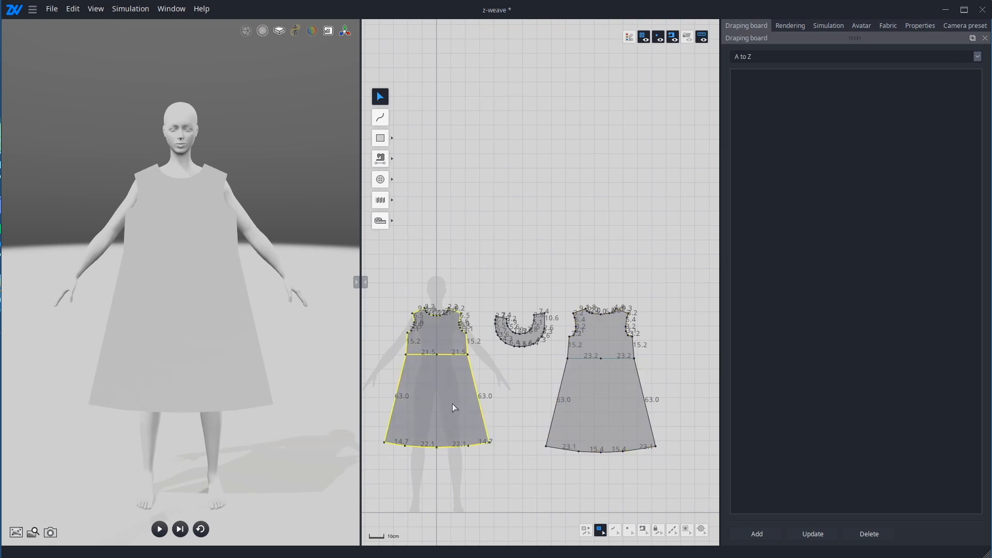
drag(453, 408, 451, 216)
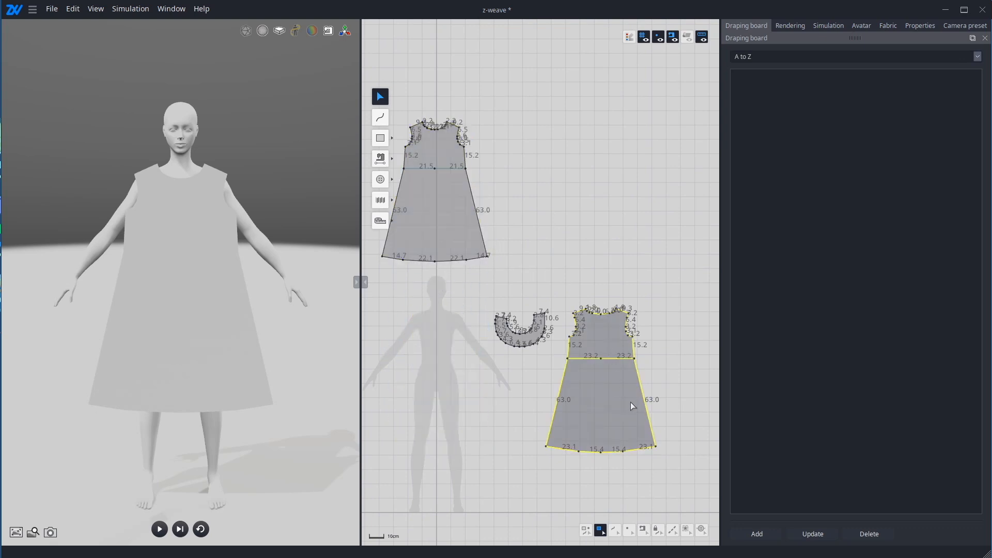
drag(630, 403, 465, 409)
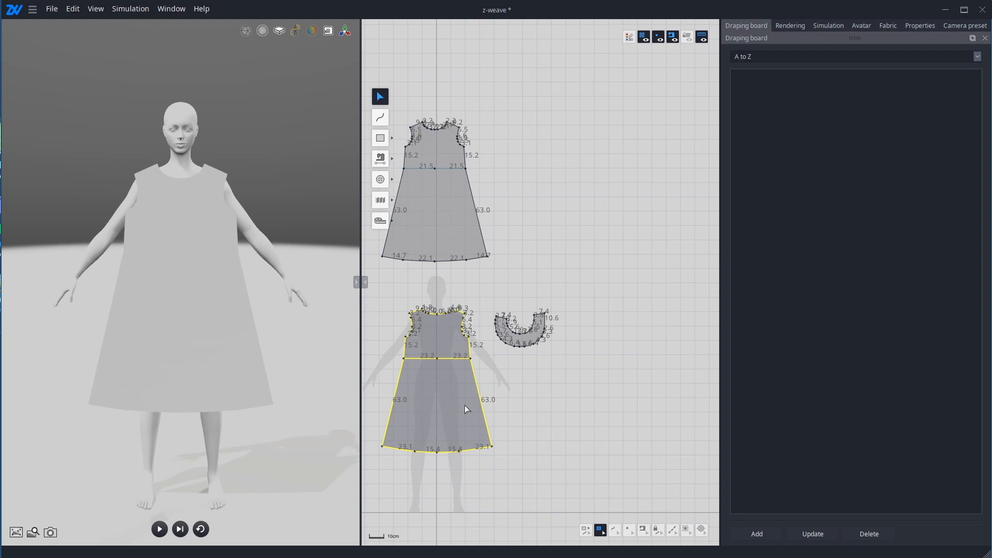
Step: Locate the back pattern in 3D behind the avatar using the Back option
right_click(465, 404)
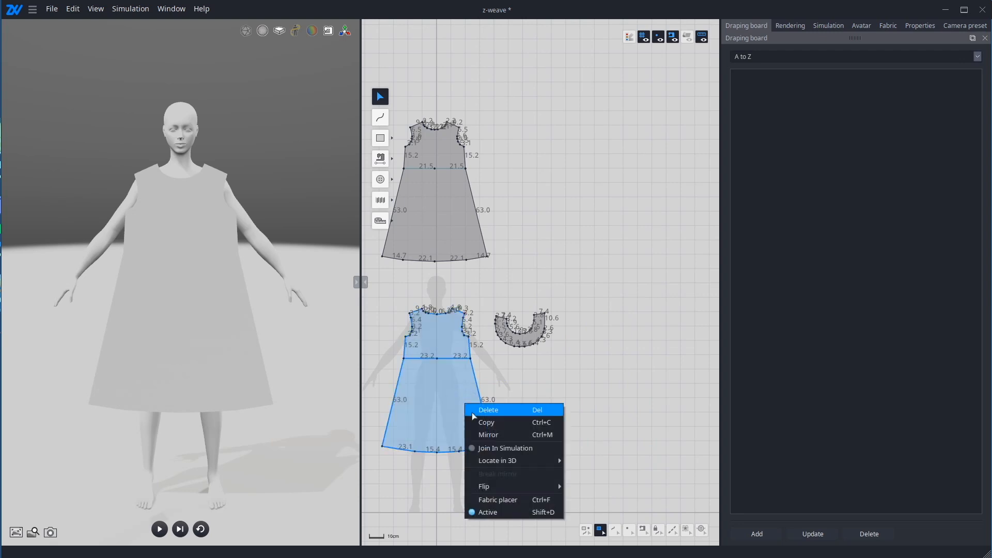
mouse_move(511, 462)
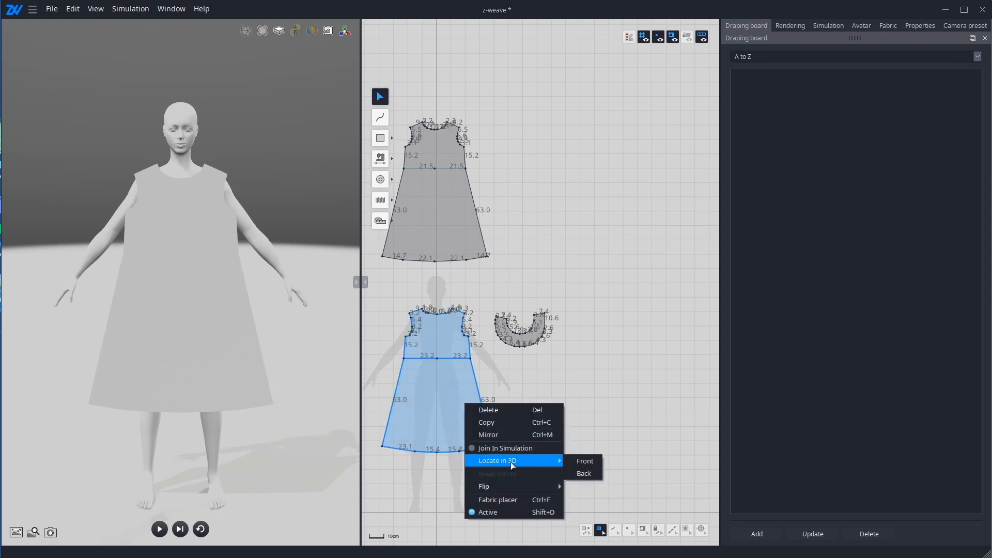
click(590, 473)
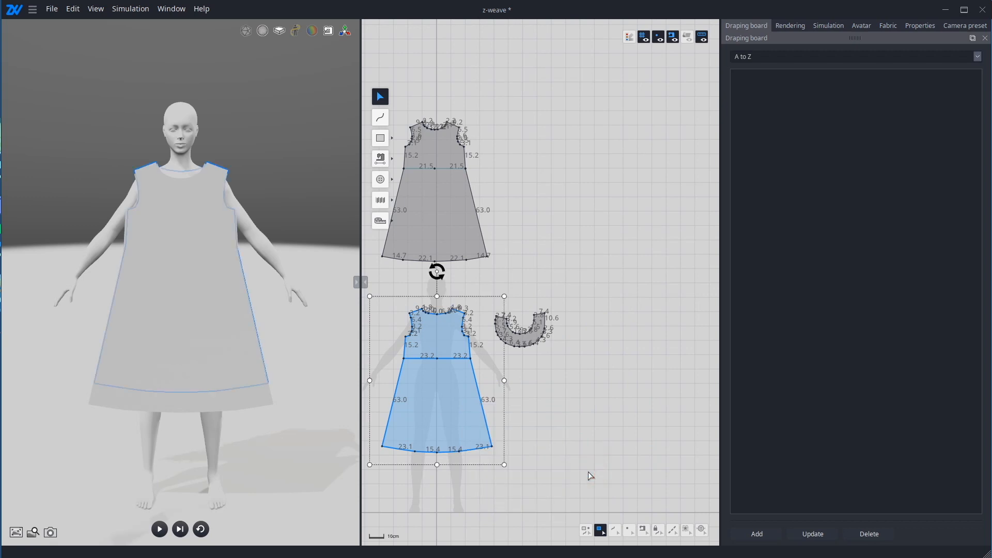
Step: Move the back pattern to the right of the collar piece and return the front pattern onto the silhouette
drag(448, 418, 629, 416)
click(424, 200)
drag(424, 208, 429, 383)
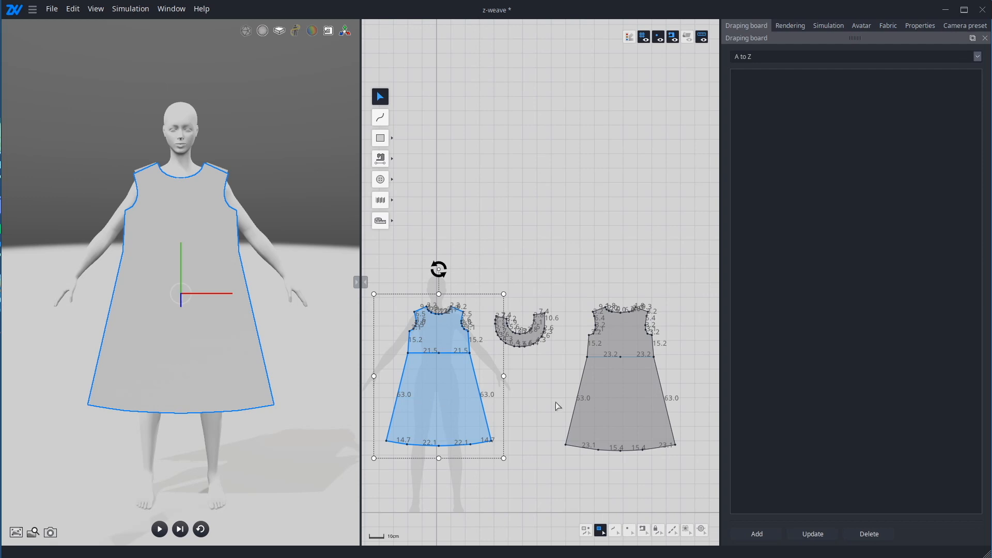
Step: Curve the front and back patterns together around the avatar by setting their x axis deform parameter to -16
click(606, 394)
shift+click(442, 395)
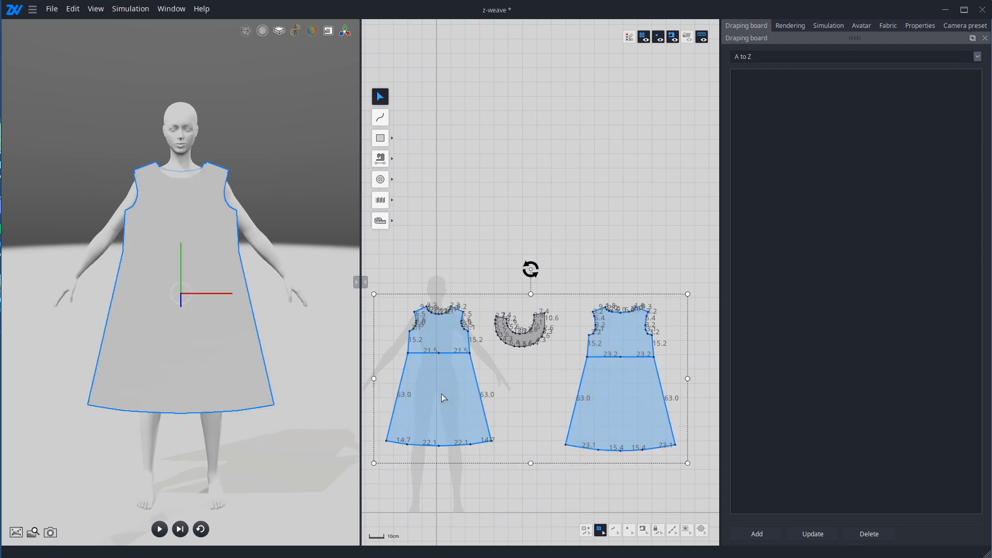
click(920, 26)
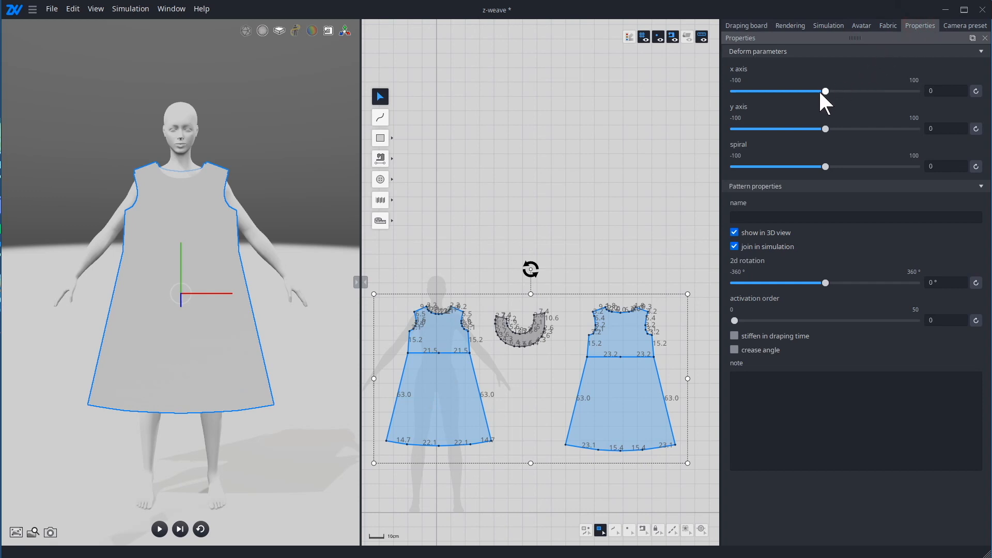
drag(826, 91, 812, 96)
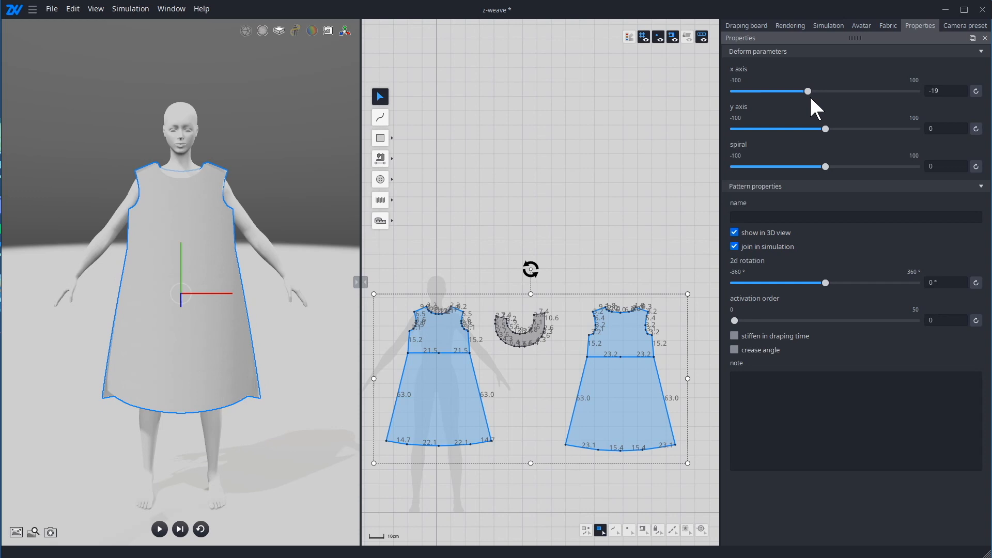
drag(811, 95, 815, 95)
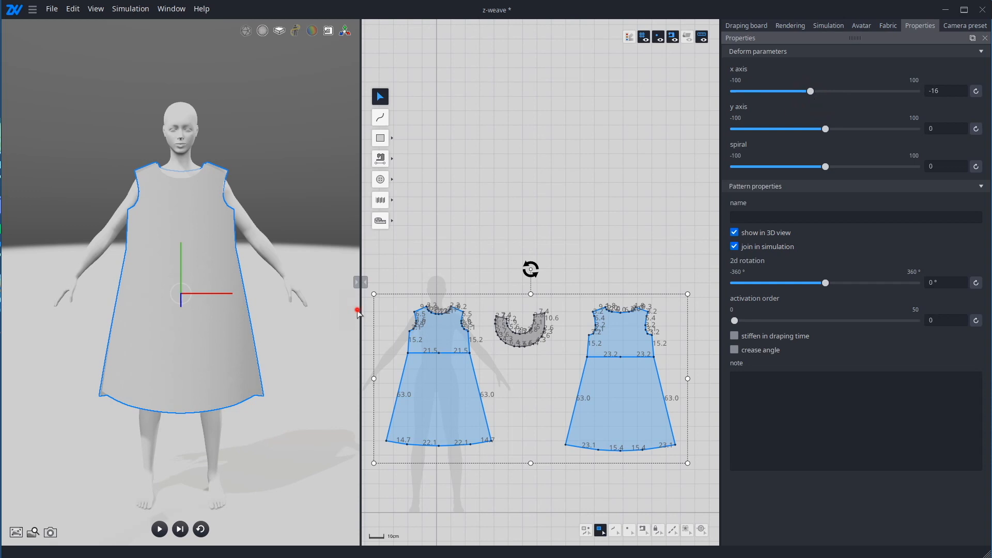
Step: Display the surface normals and examine from the side which way the front and back pieces face
right_drag(357, 310, 319, 306)
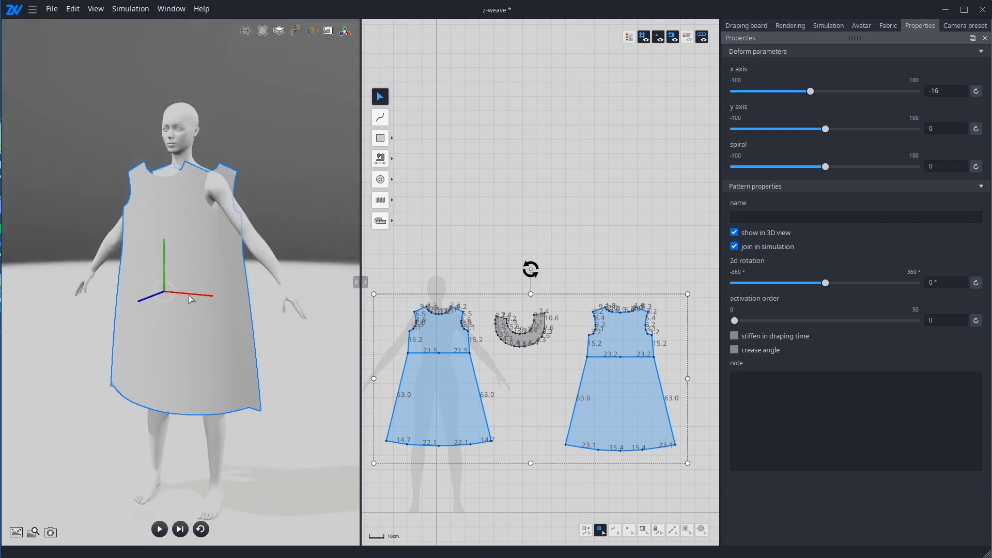
right_drag(189, 299, 250, 287)
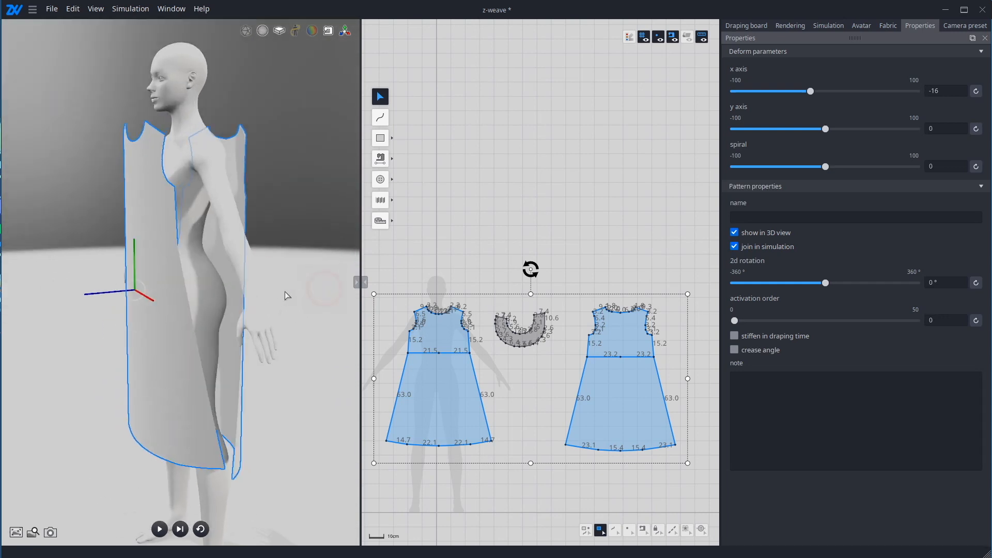
click(105, 9)
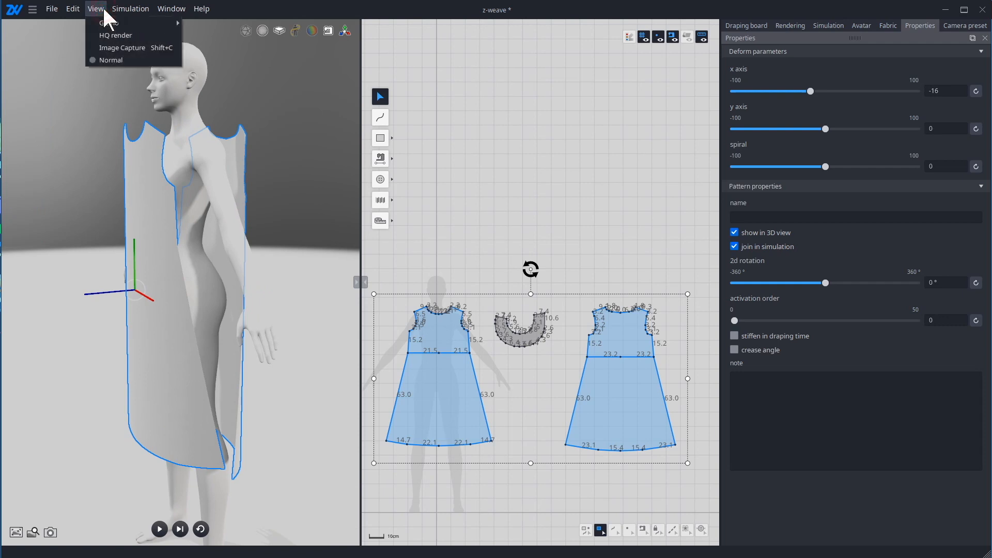
click(109, 58)
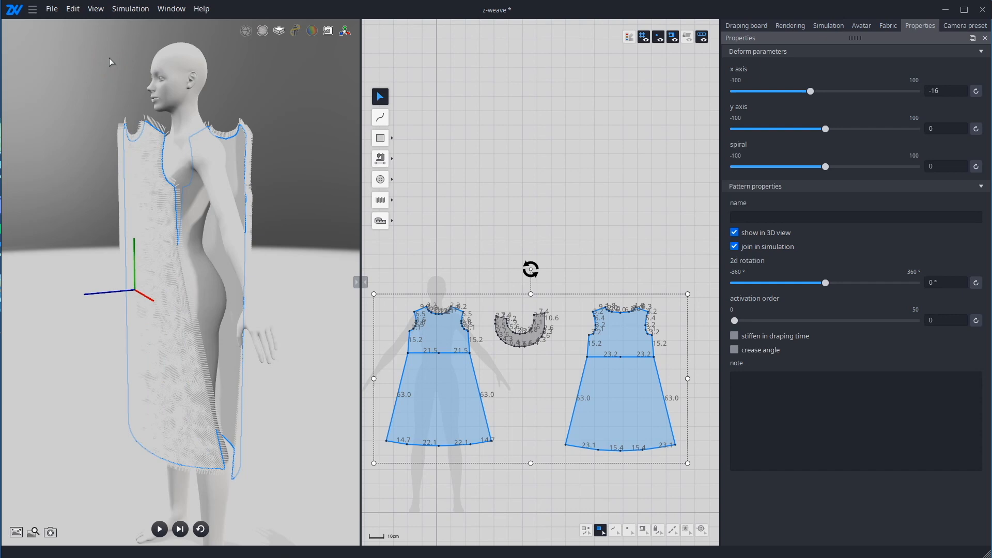
right_drag(111, 68, 164, 218)
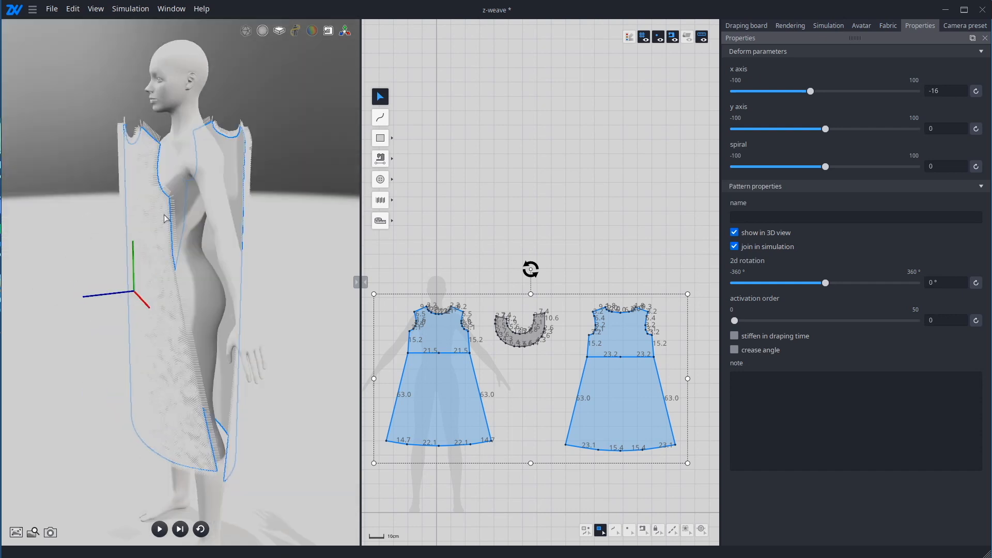
right_drag(323, 281, 184, 238)
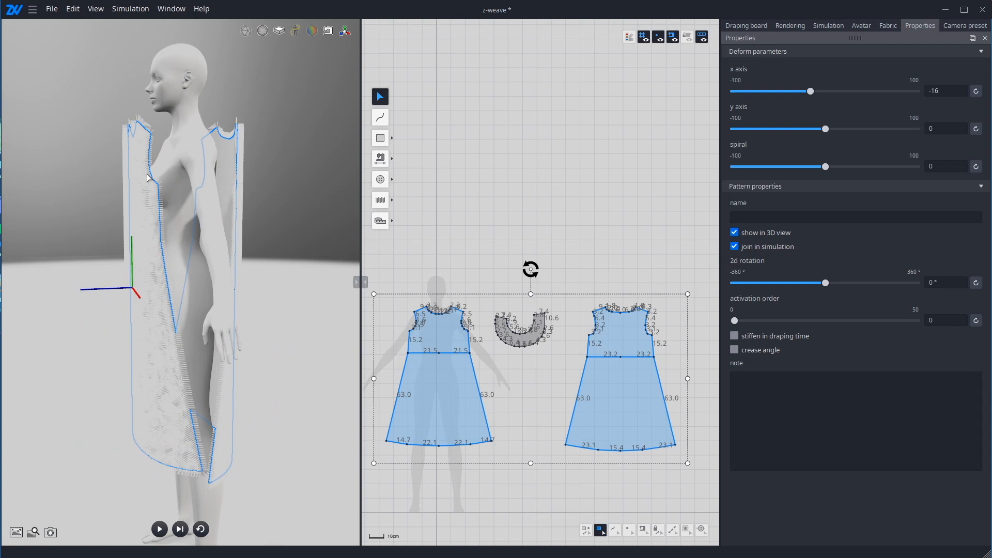
Step: Turn off the surface normals display and deselect the front and back patterns
click(93, 10)
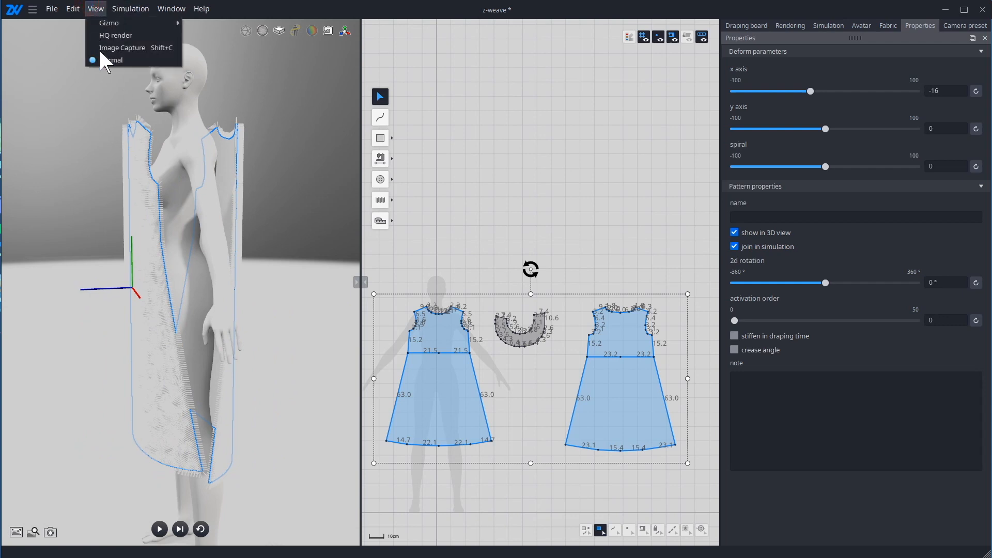
click(100, 59)
right_drag(80, 168, 194, 165)
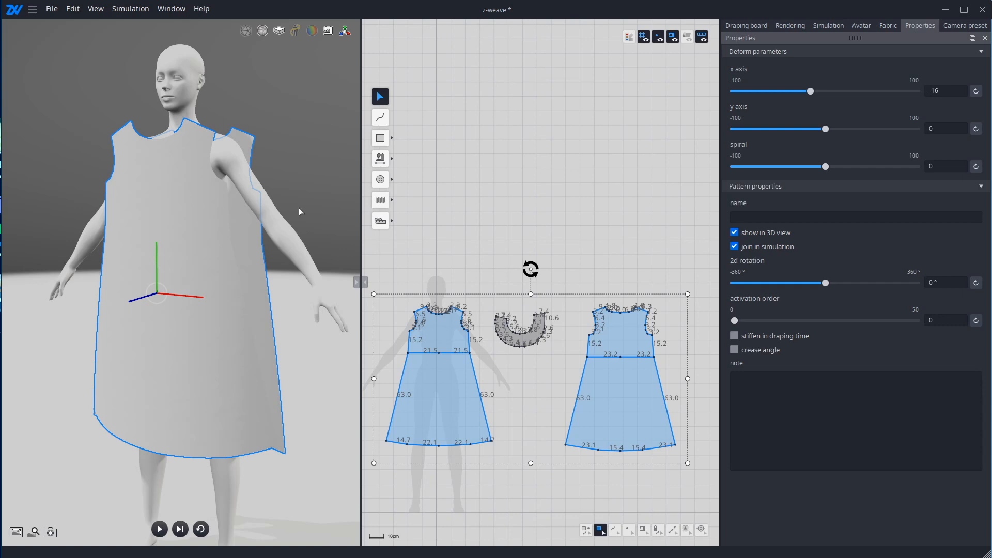
scroll(319, 213, up, 2)
click(314, 217)
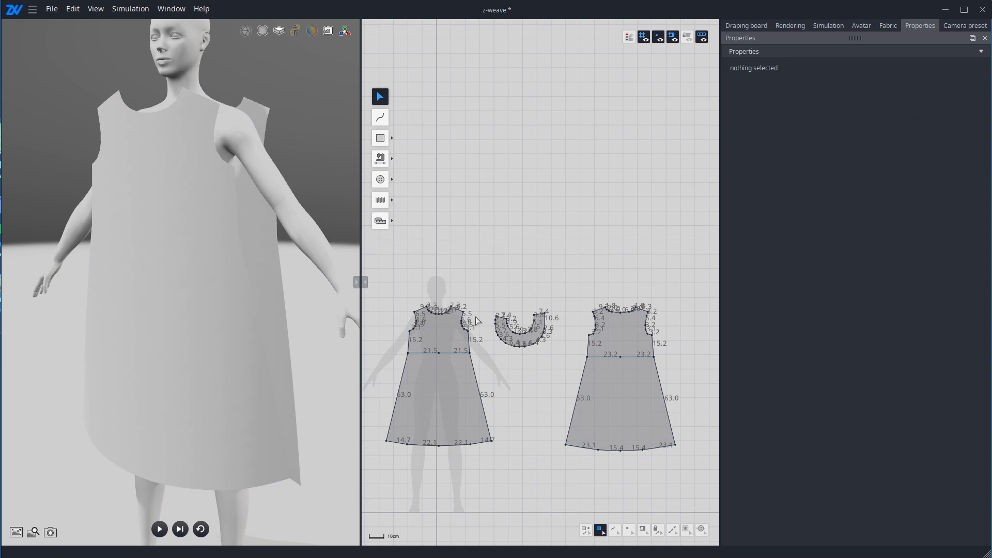
Step: Move the U-shaped sleeve pattern next to the front pattern's armhole and place it at the matching position in the 3D view
scroll(470, 326, up, 3)
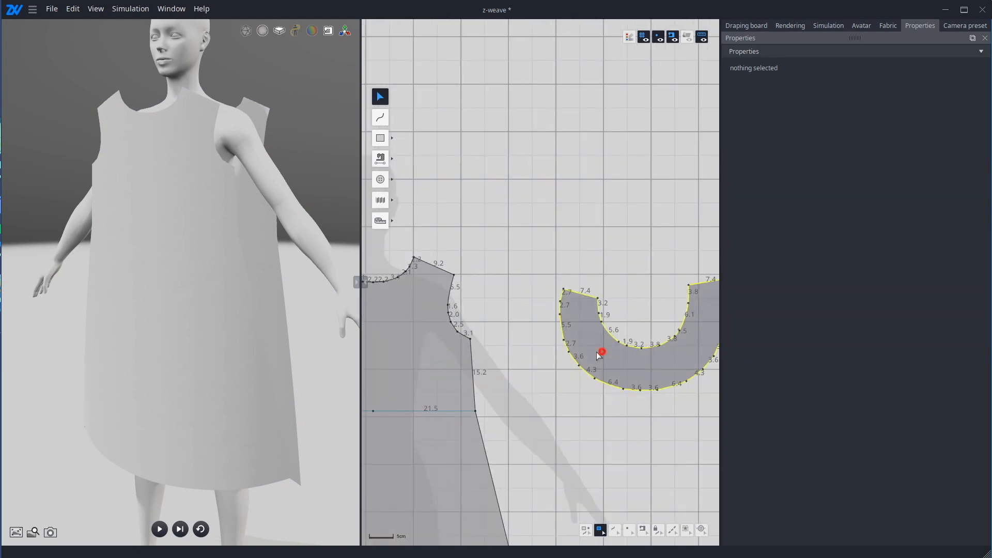
drag(602, 349, 425, 337)
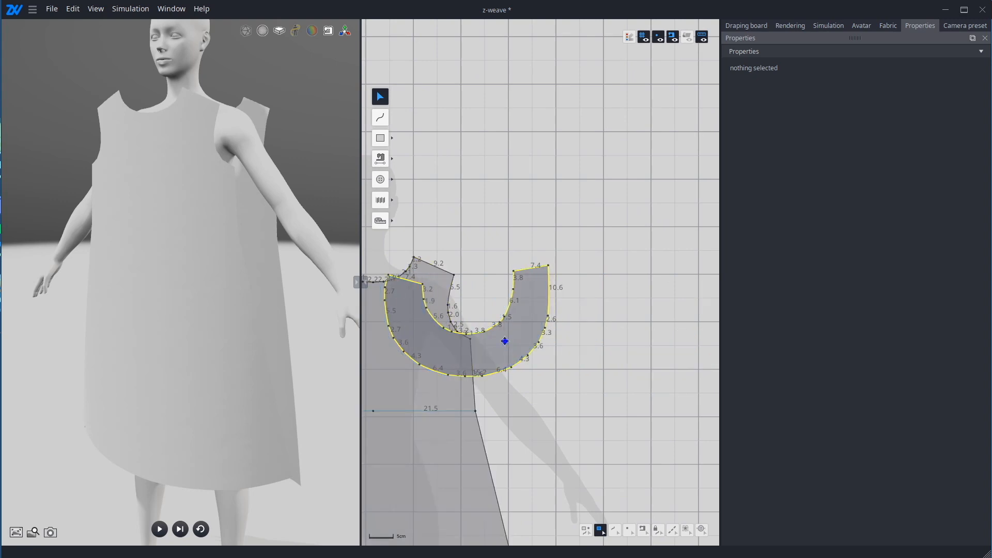
right_click(505, 343)
mouse_move(578, 398)
click(620, 399)
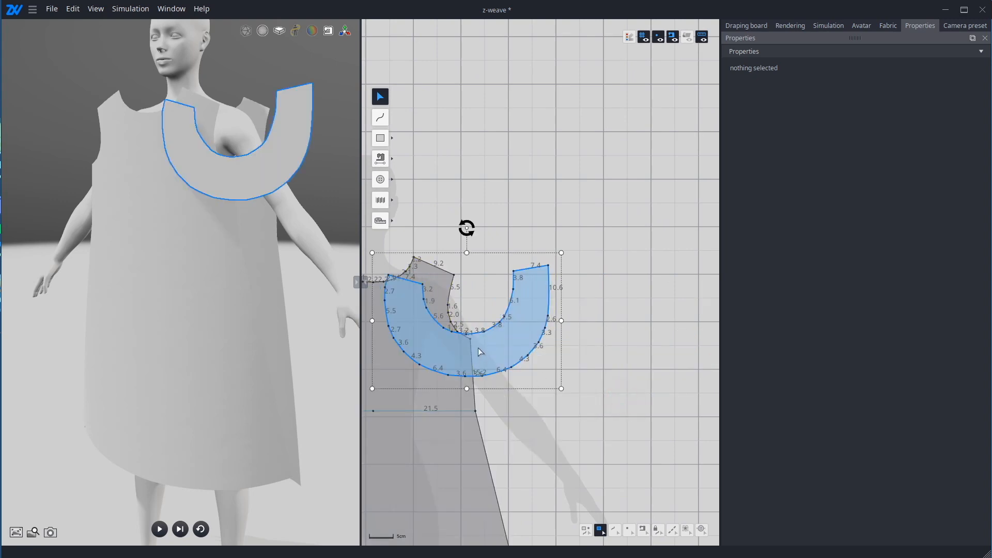
Step: Rotate the U-shaped sleeve piece about its vertical axis so it faces the avatar's left side
right_drag(325, 310, 359, 332)
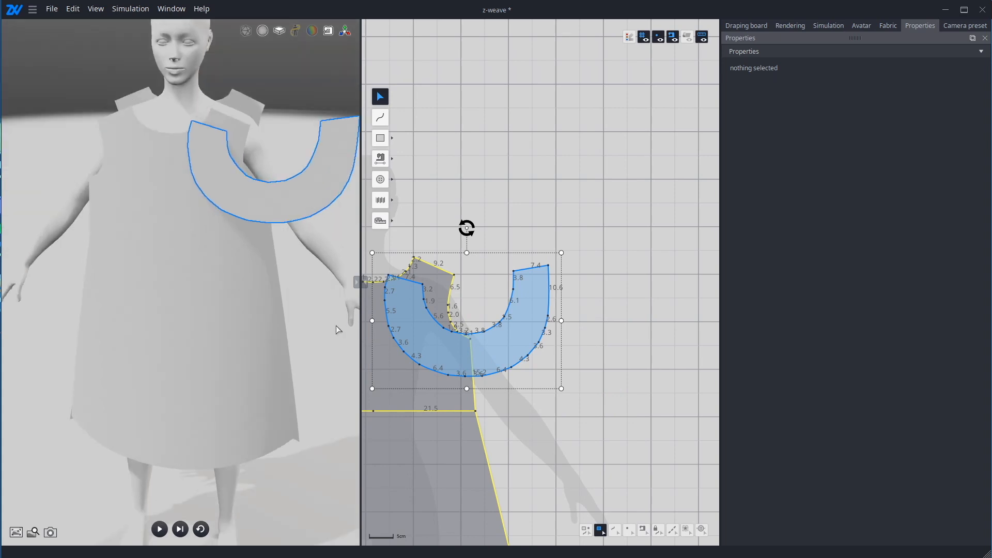
key(e)
click(303, 284)
click(291, 159)
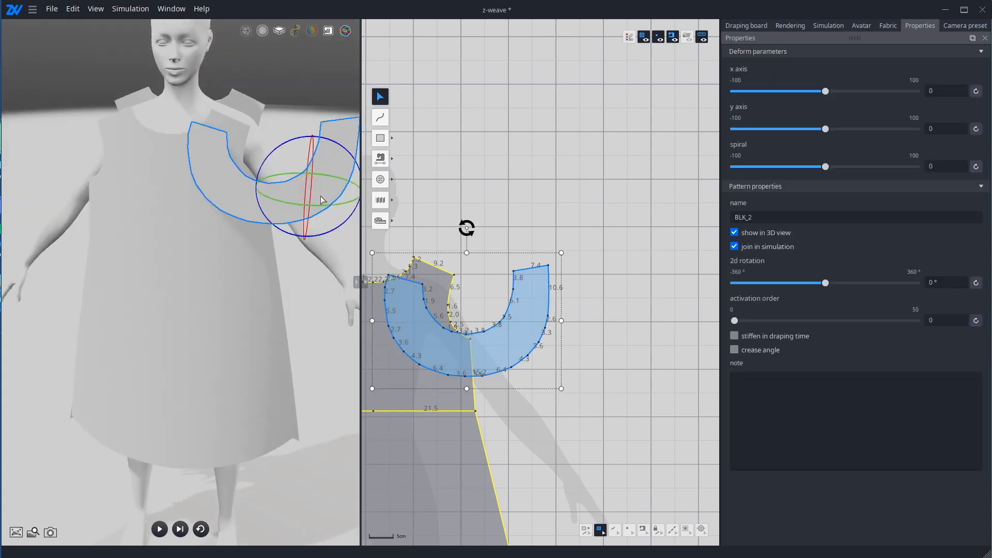
drag(341, 176, 326, 175)
right_drag(327, 176, 325, 253)
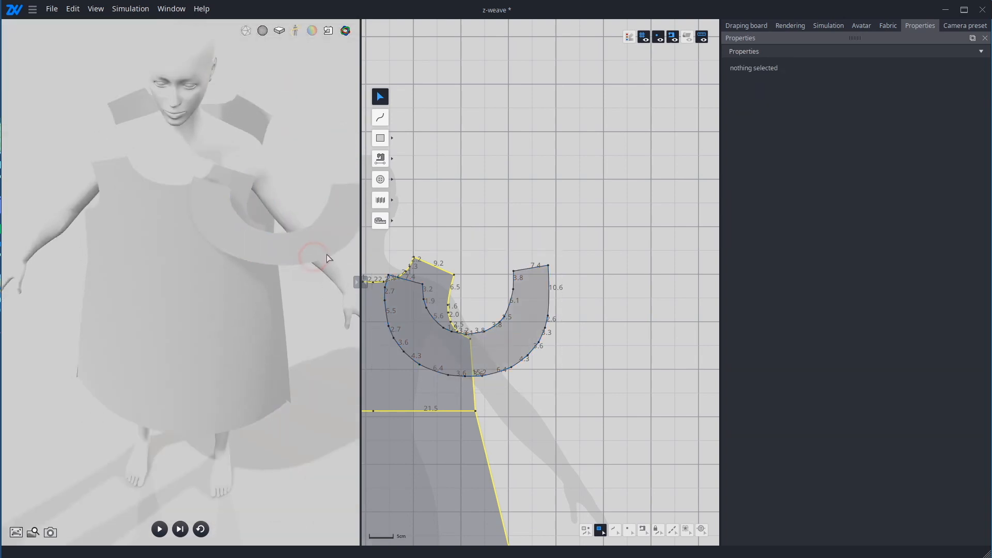
click(295, 254)
drag(316, 234, 261, 207)
right_drag(305, 313, 332, 148)
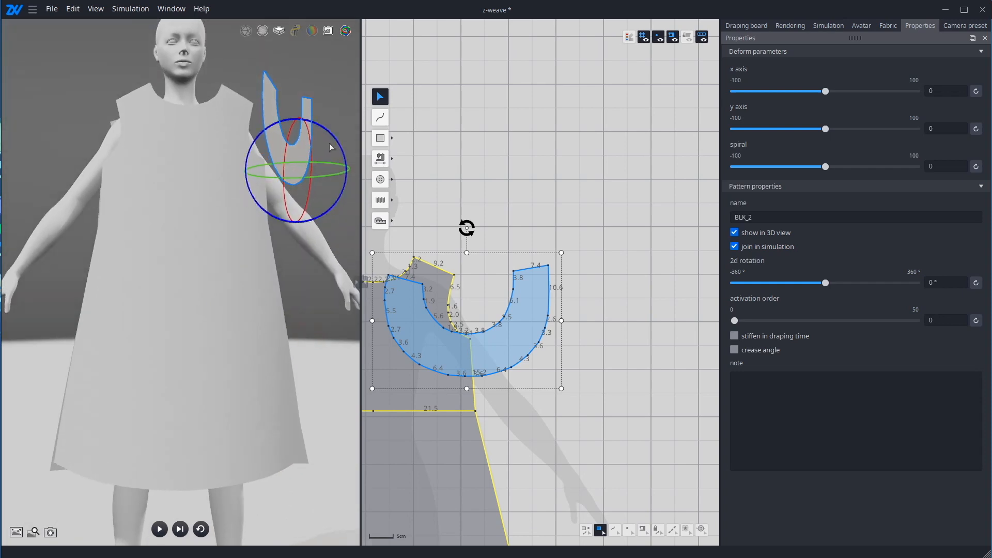
Step: Refine the sleeve piece's rotation and position it just outside the avatar's left shoulder
drag(333, 135, 284, 126)
right_drag(319, 239, 257, 353)
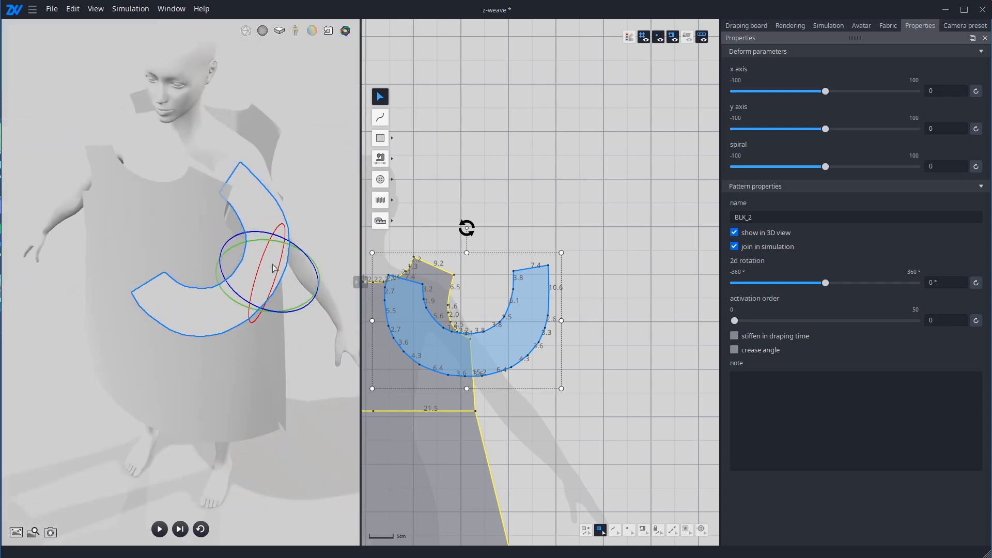
click(271, 265)
drag(257, 295, 314, 237)
drag(307, 199, 314, 155)
right_drag(312, 231, 266, 199)
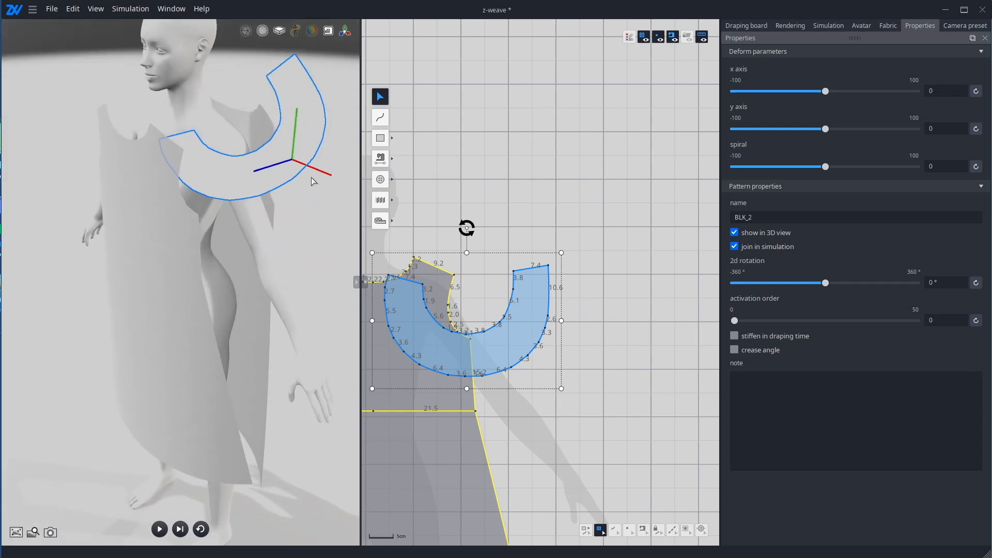
drag(316, 174, 272, 192)
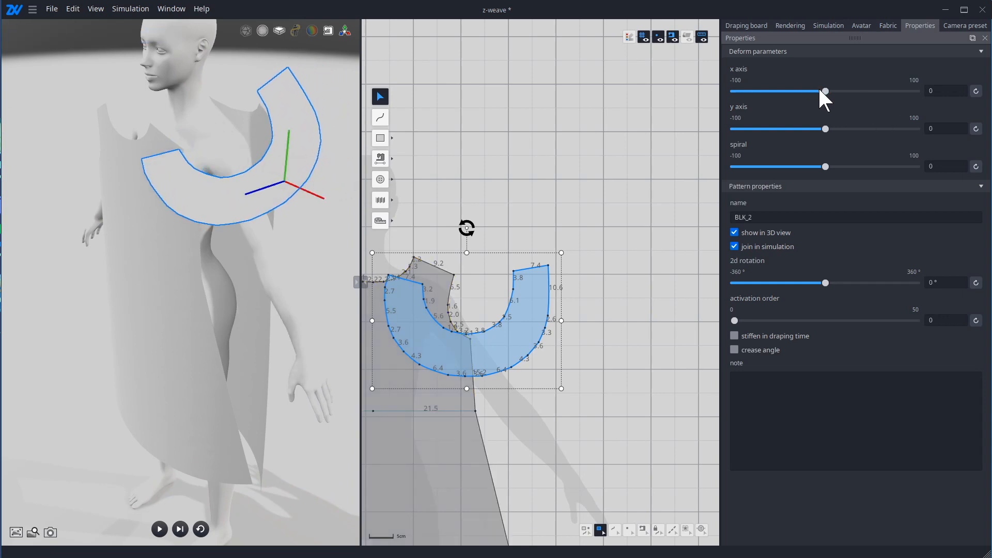
Step: Curve the sleeve piece around the avatar's left arm by setting its x axis deform parameter to -46
drag(821, 91, 787, 104)
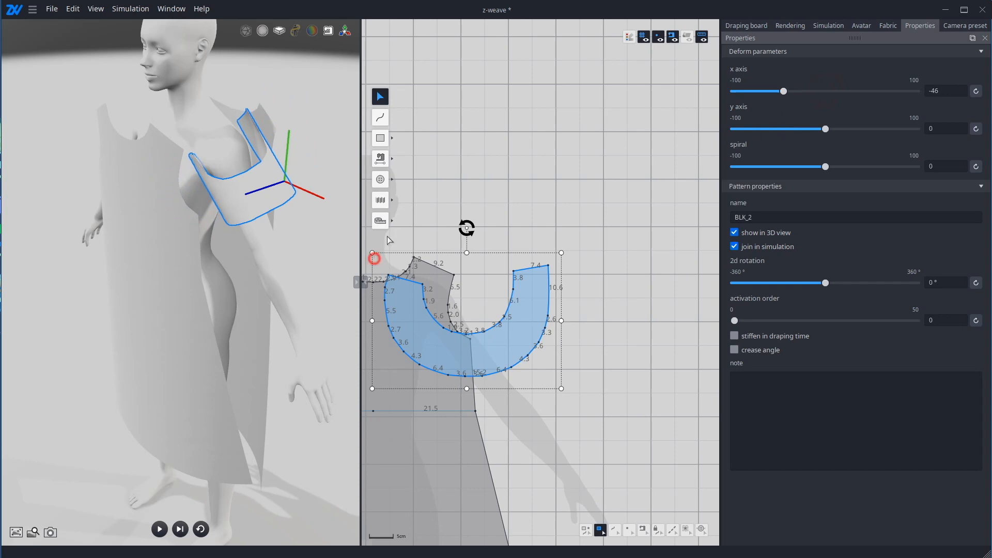
click(390, 241)
right_drag(329, 239, 296, 187)
click(294, 186)
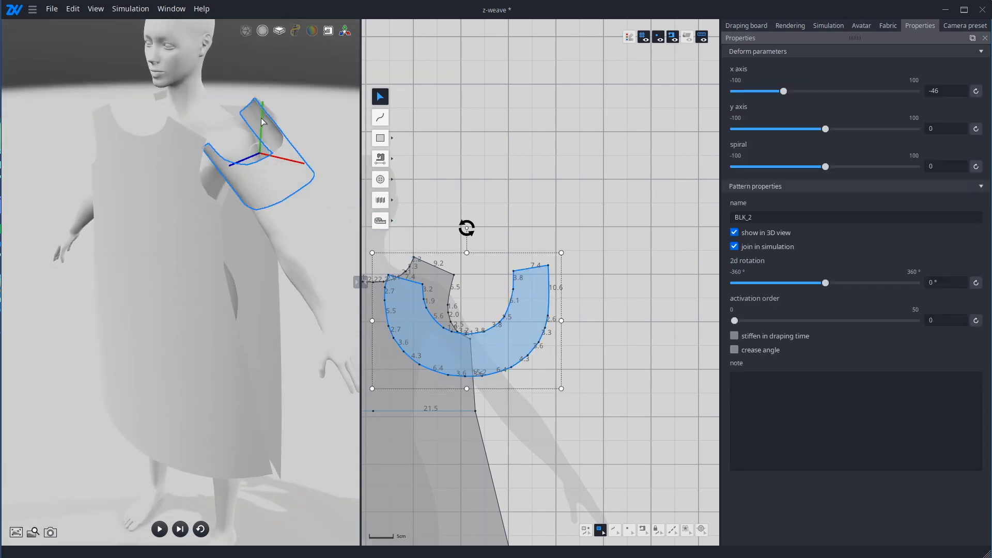
Step: Lower the curved sleeve piece and shift it backward so it is centered around the avatar's left upper arm
drag(261, 118, 260, 143)
click(294, 238)
right_drag(293, 238, 181, 280)
click(178, 268)
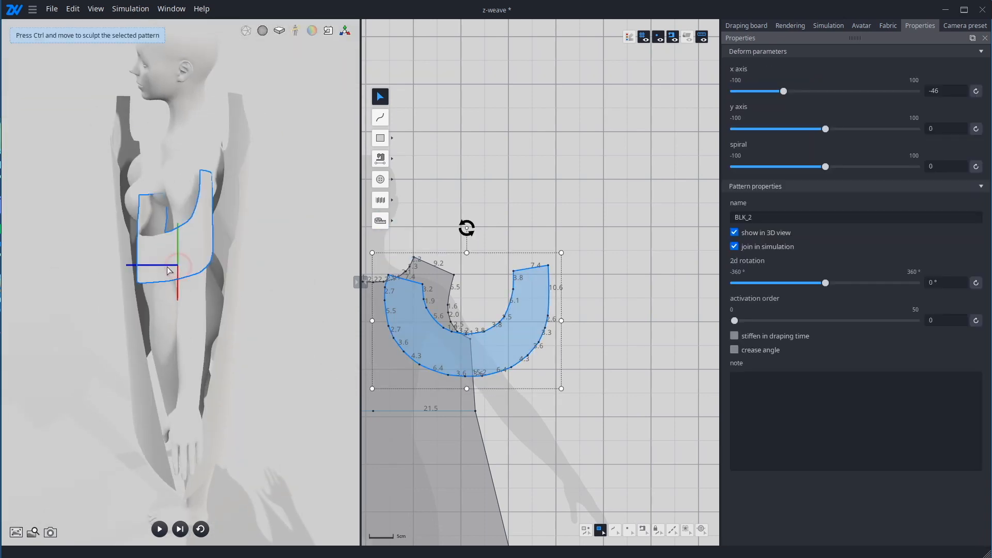
drag(159, 265, 177, 268)
Step: From behind the avatar, shift the sleeve piece slightly inward toward the left shoulder and lower it a little
click(232, 253)
right_drag(232, 254, 79, 165)
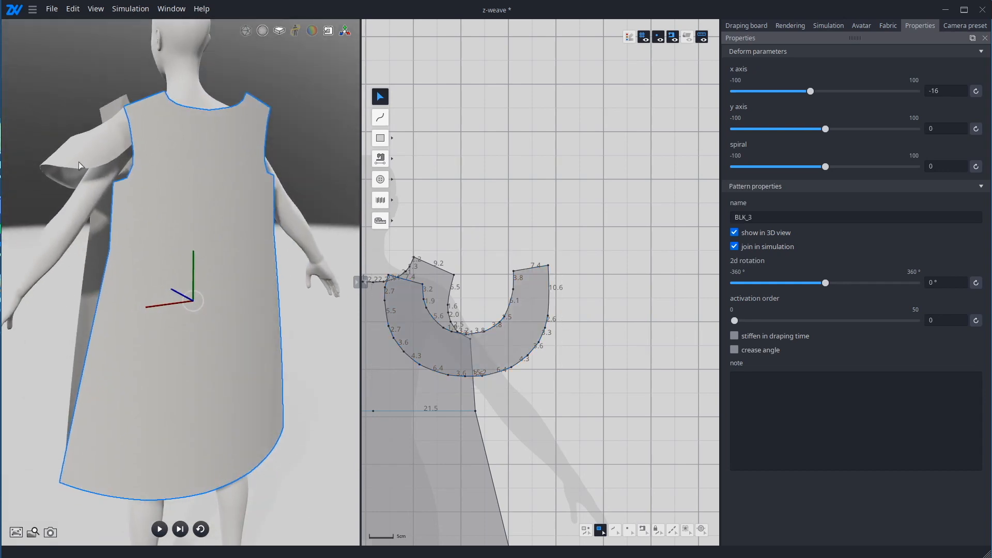
click(78, 165)
drag(49, 157, 58, 156)
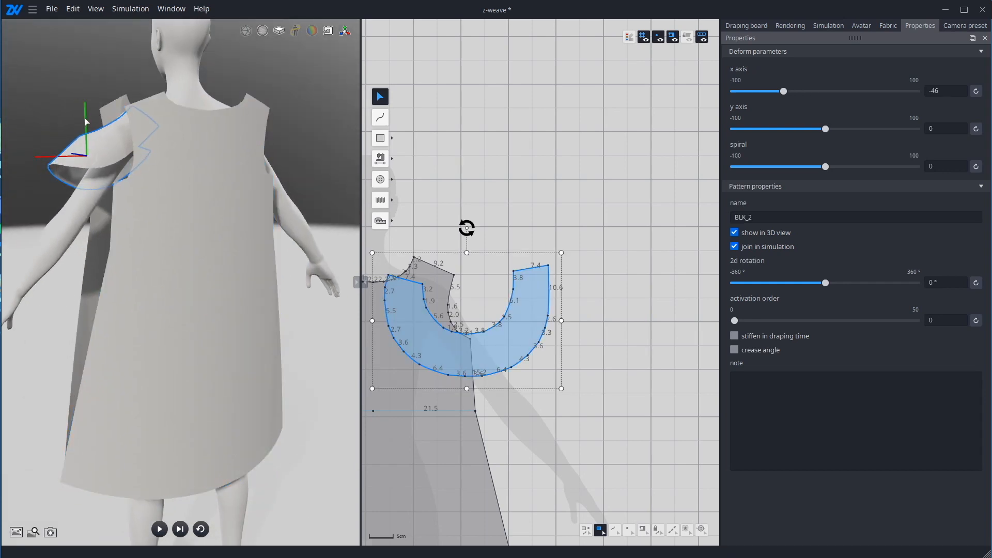
drag(87, 122, 87, 134)
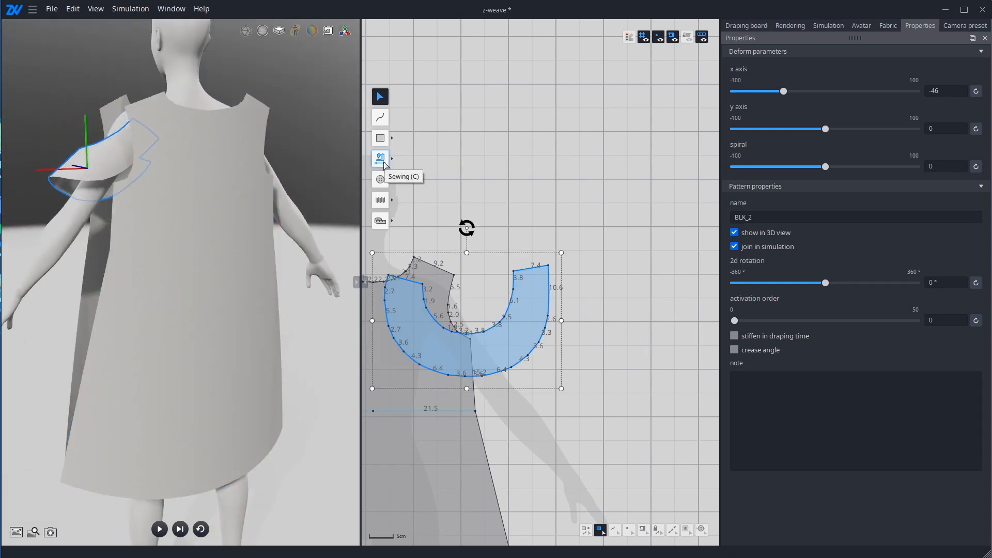
Step: Move the sleeve pattern off the front pattern in the 2D view, into the empty space between the front and back
click(380, 158)
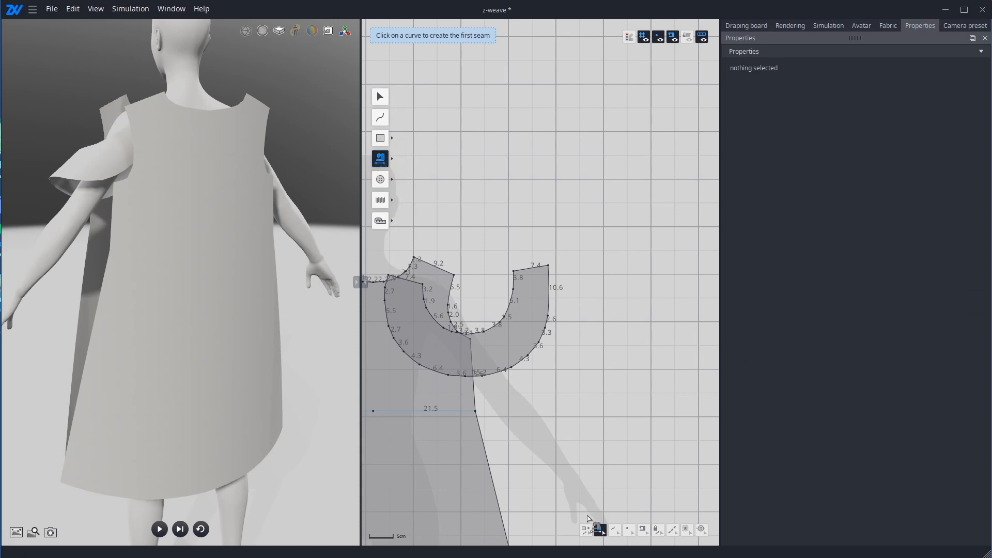
click(562, 445)
right_click(565, 406)
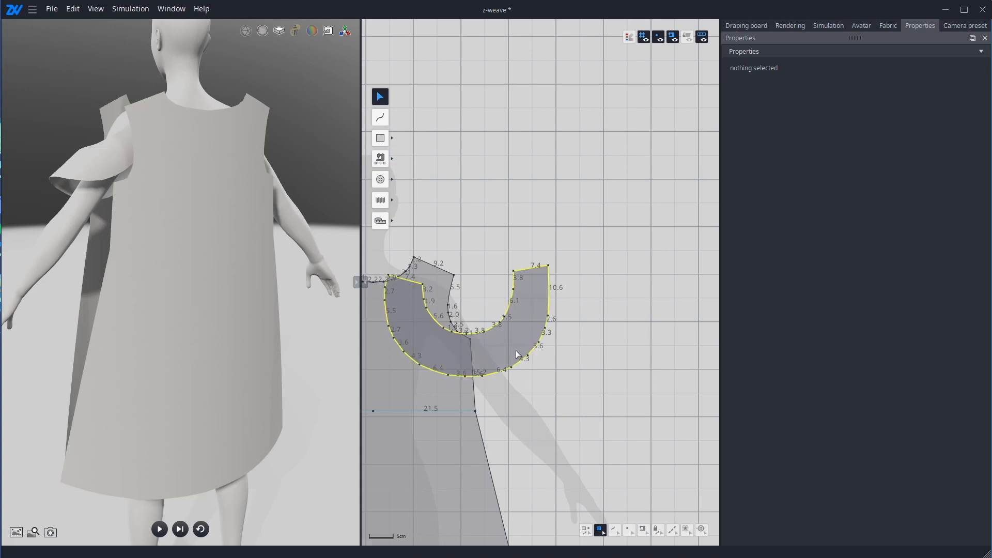
drag(517, 347, 681, 334)
Step: With the Sewing tool, examine the matching shoulder edges and their end points on the front and back patterns
click(380, 159)
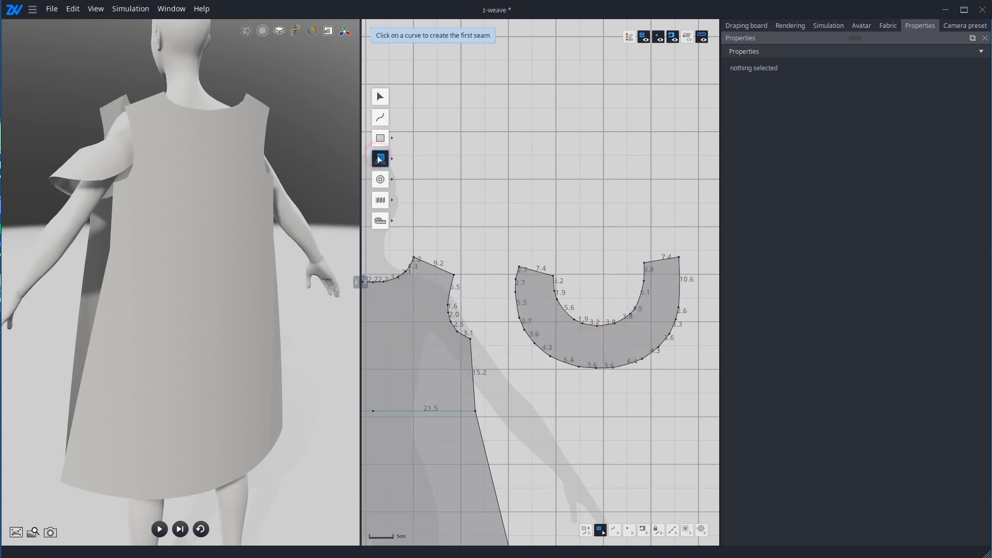
middle_drag(481, 257, 591, 206)
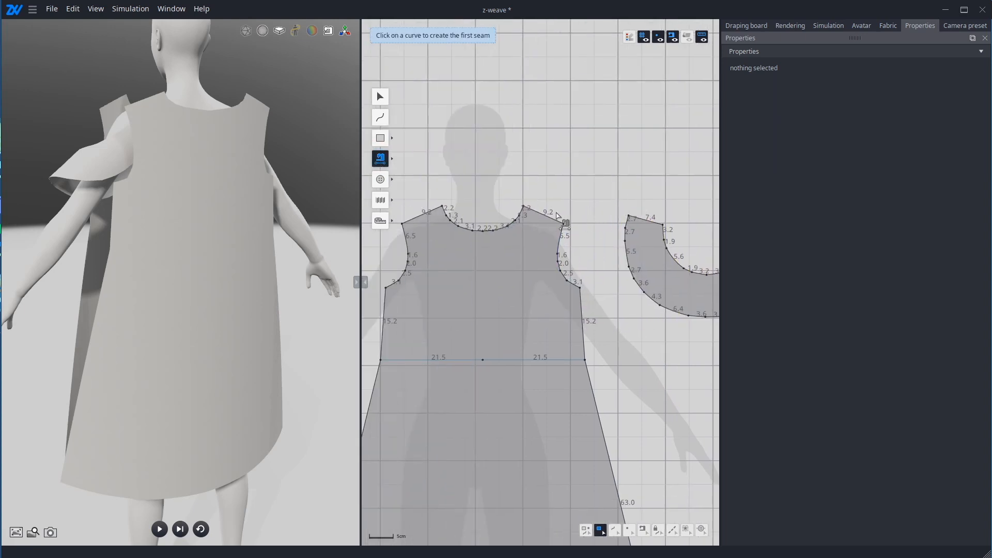
scroll(505, 217, down, 1)
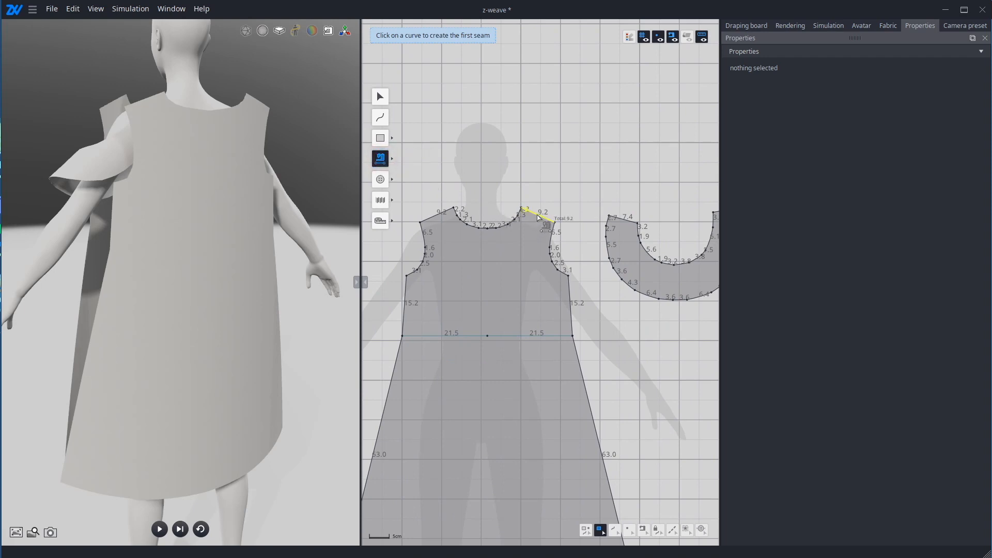
scroll(537, 217, down, 2)
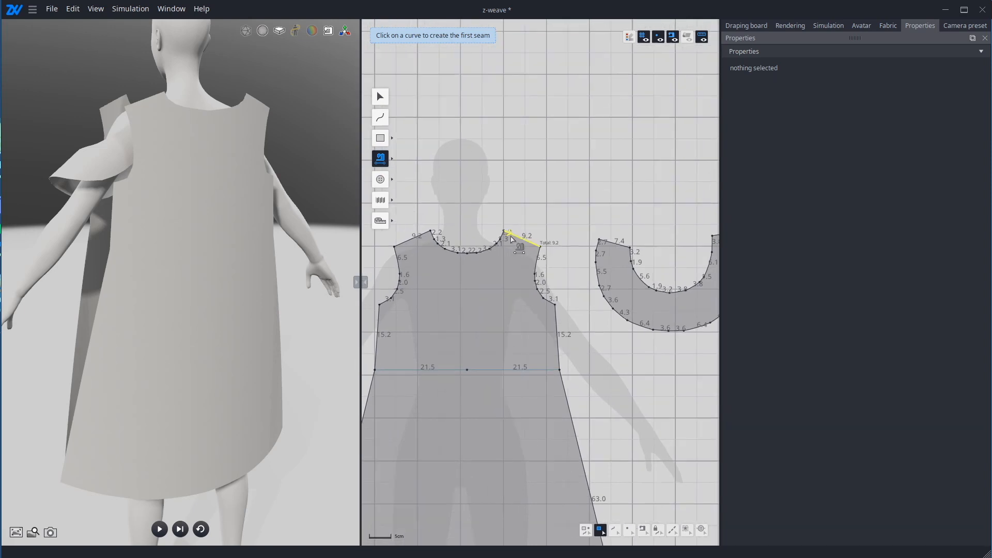
scroll(526, 240, up, 2)
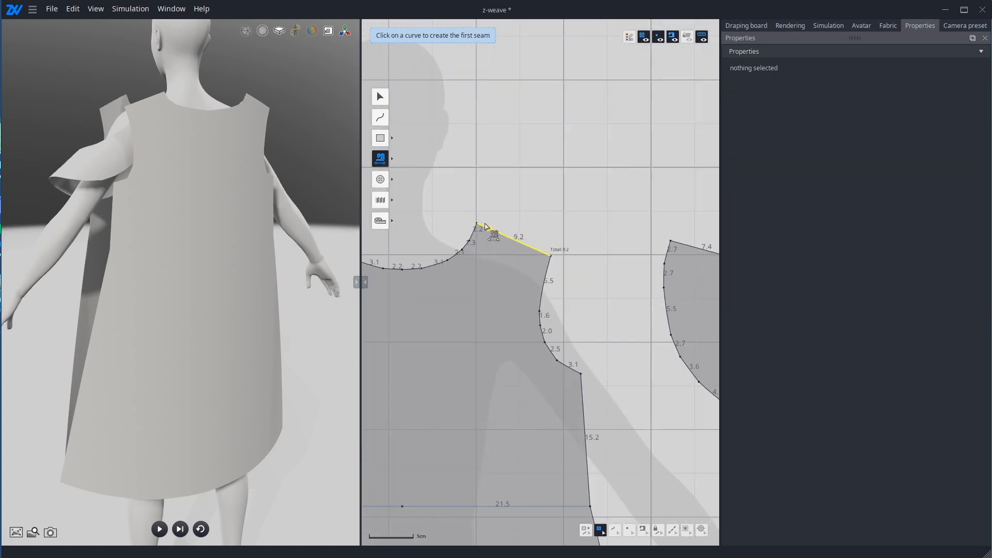
scroll(488, 284, down, 2)
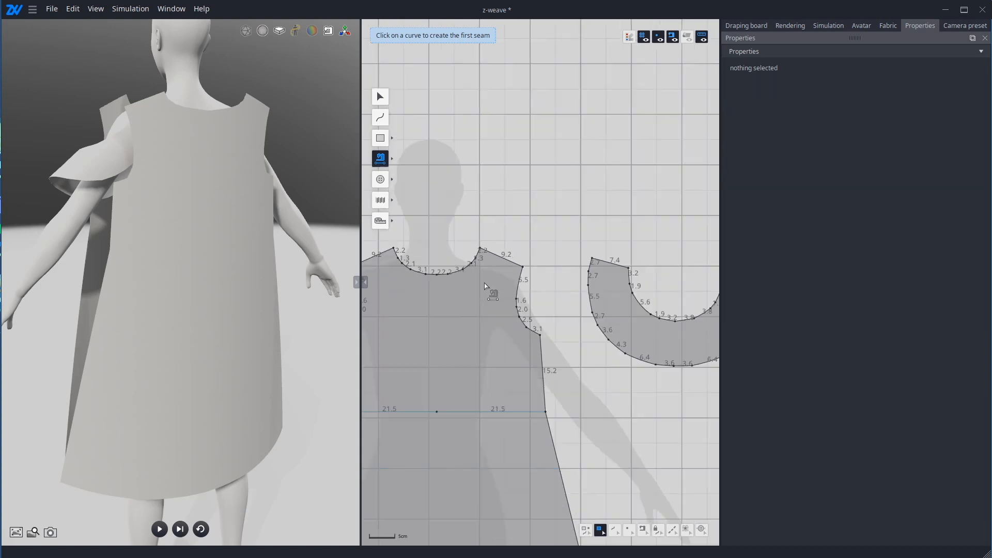
scroll(687, 290, up, 3)
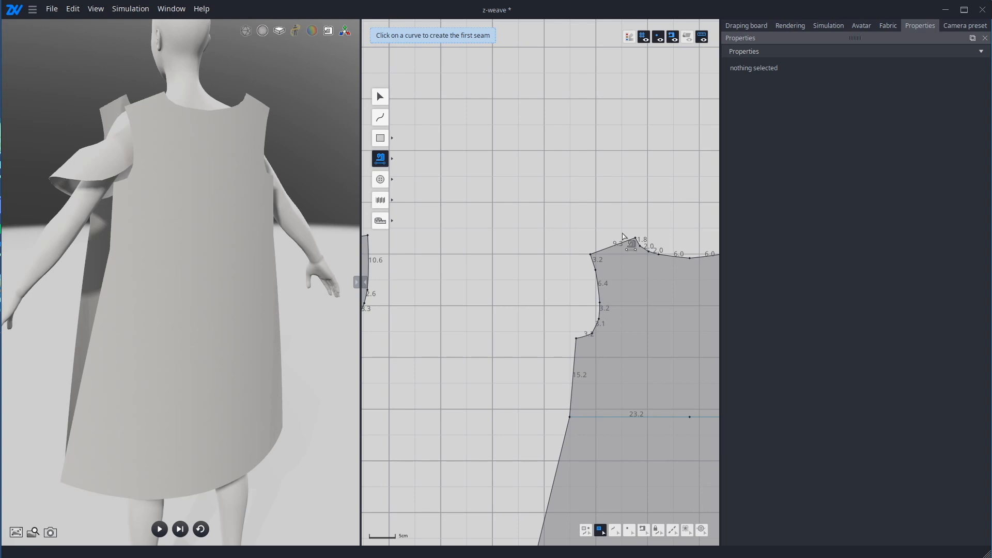
scroll(623, 236, down, 3)
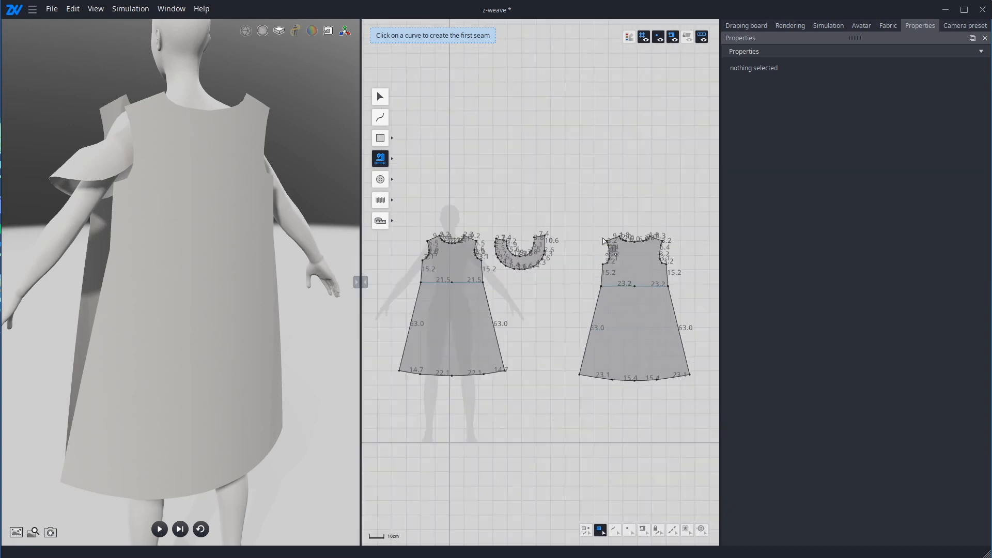
scroll(480, 259, up, 4)
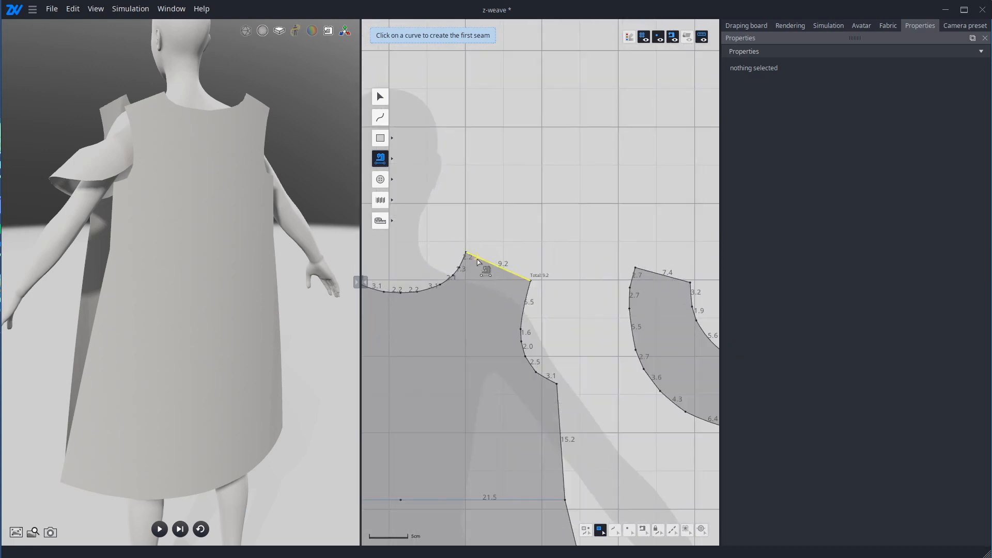
Step: Try sewing the front's left shoulder edge from its neck end to the back's matching shoulder edge from its armhole end
click(478, 262)
scroll(465, 279, up, 2)
scroll(465, 281, down, 5)
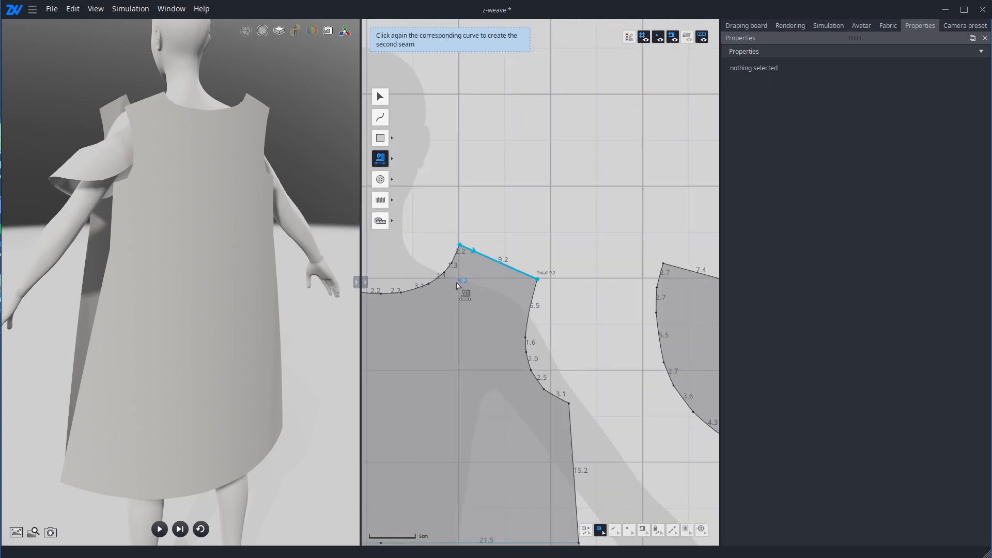
scroll(582, 271, up, 5)
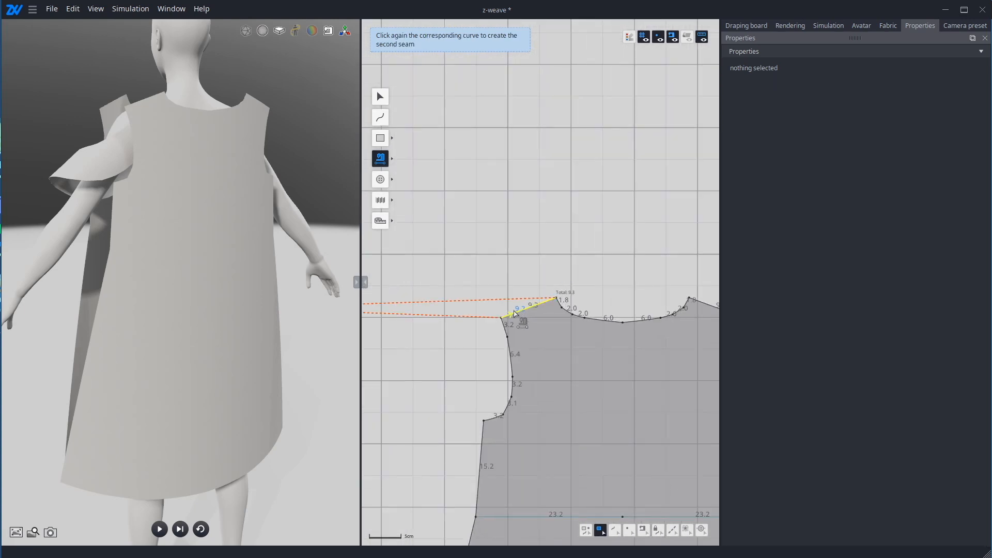
click(513, 311)
Step: Check the direction of the shoulder seam from the avatar's side in the 3D view, and undo the seam
drag(310, 288, 408, 393)
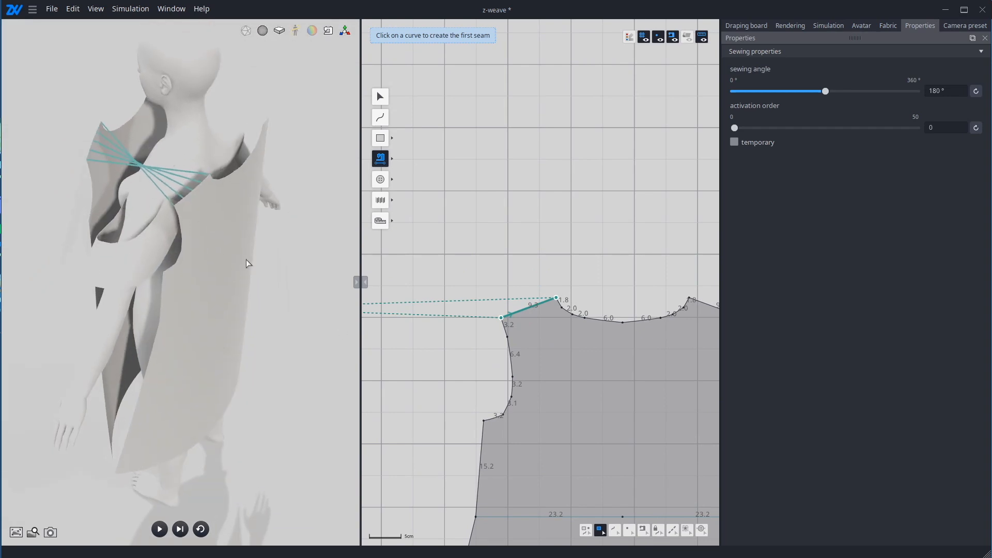
drag(246, 263, 339, 251)
scroll(604, 345, up, 2)
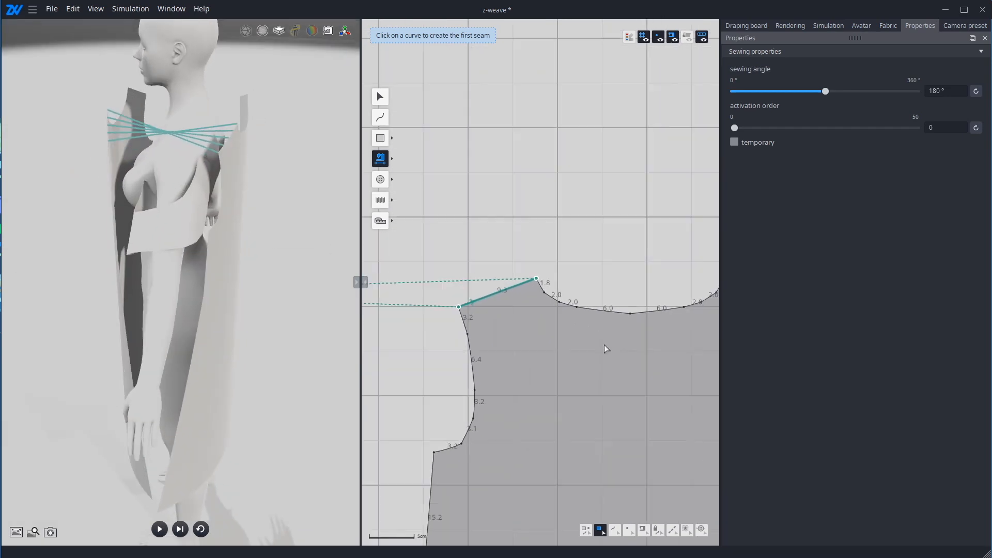
scroll(603, 345, down, 4)
scroll(521, 339, up, 2)
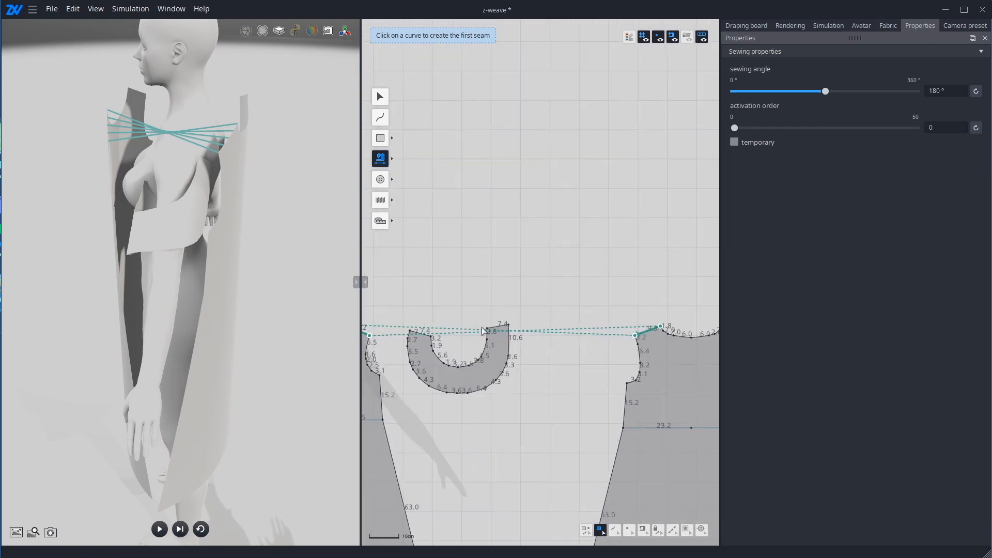
key(ctrl+z)
Step: Sew the front's left shoulder edge from its neck end to the back's matching shoulder edge from its neck end, and check the seam's direction in 3D
middle_drag(507, 365, 626, 338)
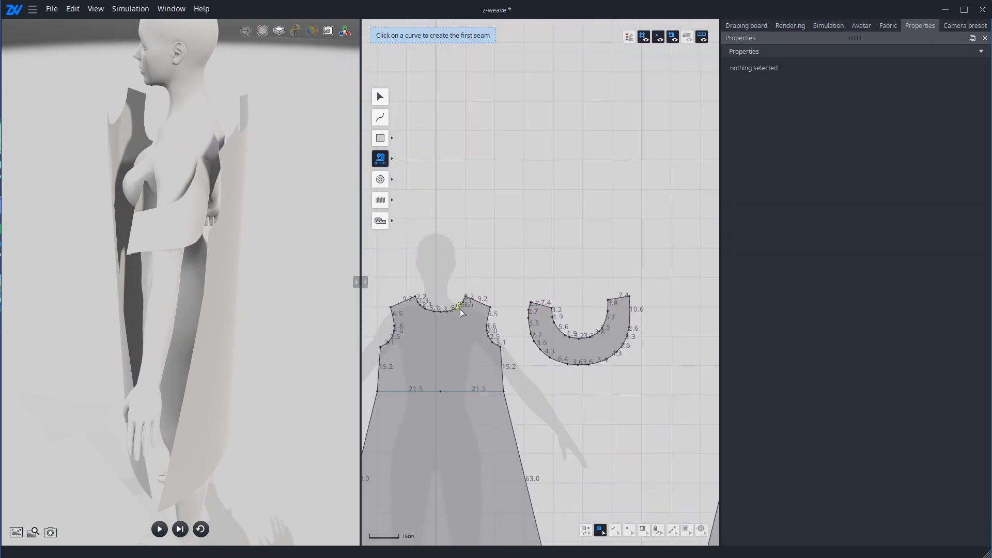
scroll(465, 305, up, 3)
click(476, 295)
scroll(472, 302, down, 4)
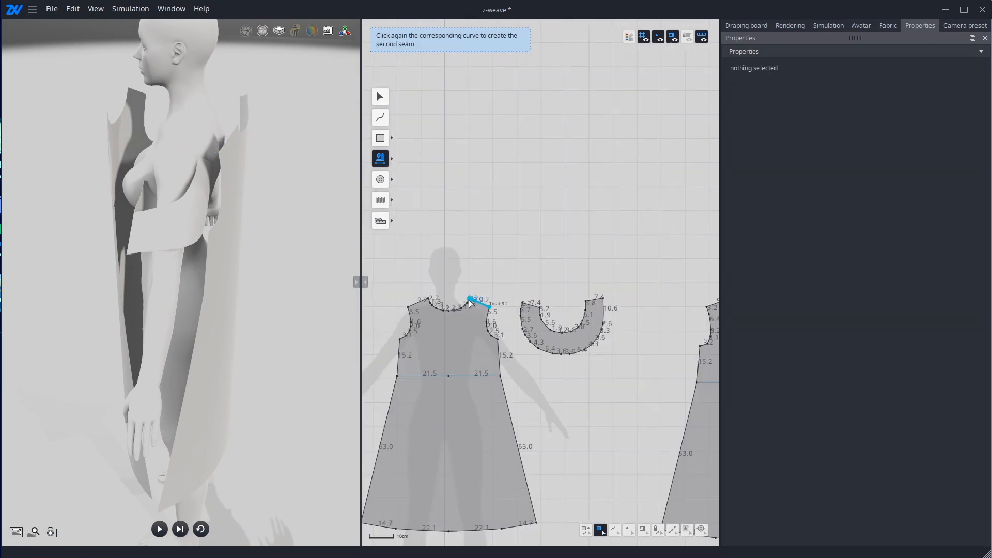
scroll(470, 302, down, 2)
scroll(582, 288, up, 6)
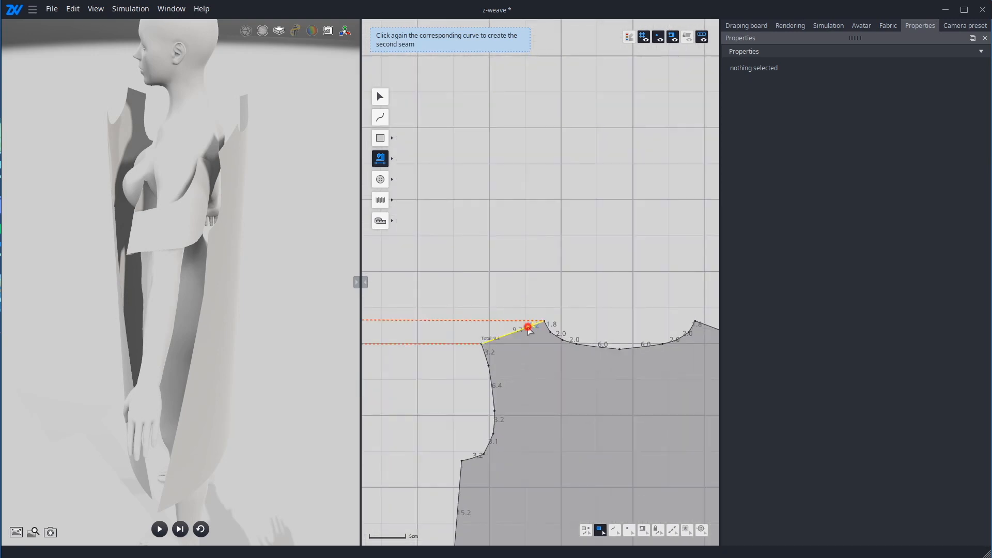
click(527, 327)
drag(281, 276, 397, 321)
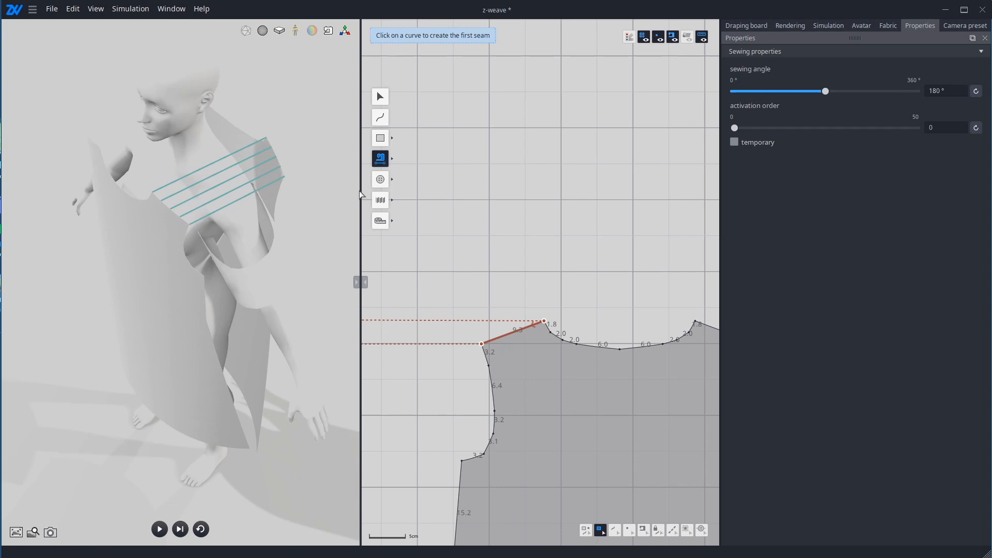
Step: Sew the back's right shoulder edge to the front's matching right shoulder edge, starting both at the neck end
scroll(563, 327, up, 3)
scroll(480, 300, down, 4)
scroll(599, 308, up, 2)
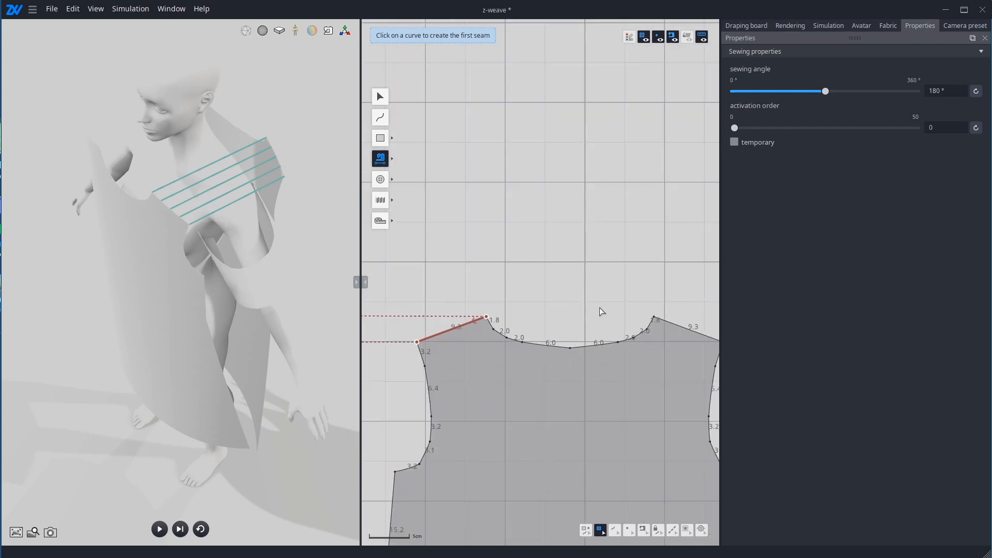
click(687, 328)
scroll(562, 327, up, 3)
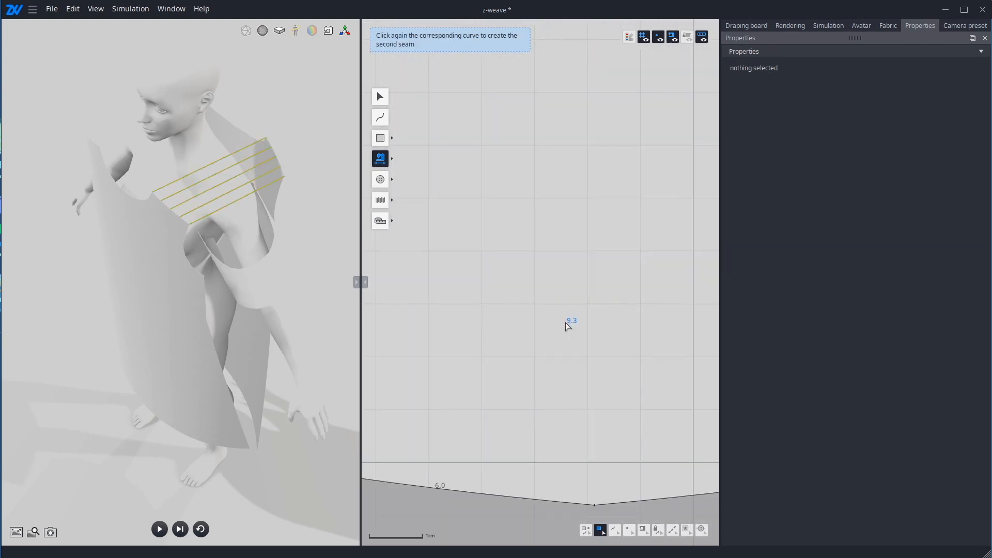
scroll(568, 321, down, 5)
scroll(525, 310, up, 3)
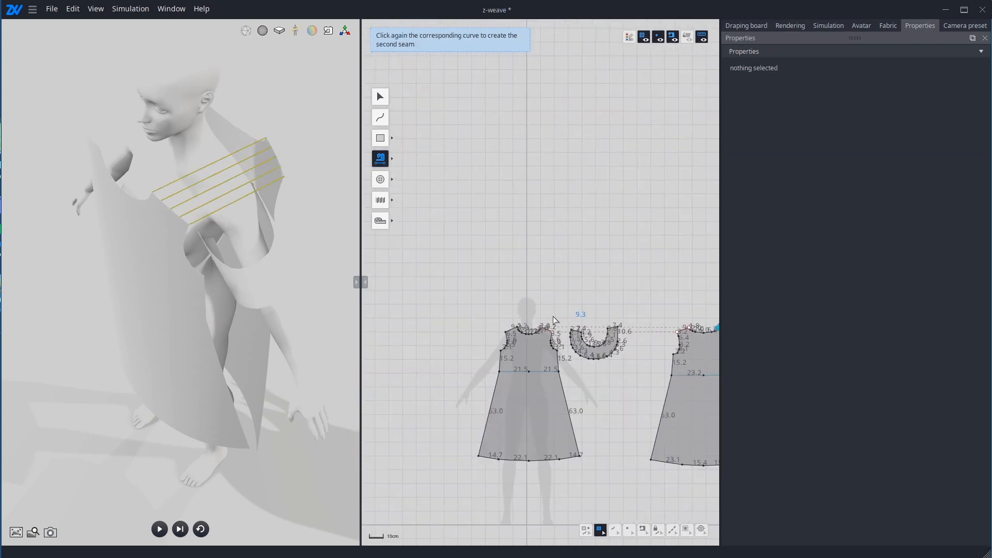
scroll(496, 330, up, 2)
click(509, 325)
scroll(589, 371, up, 3)
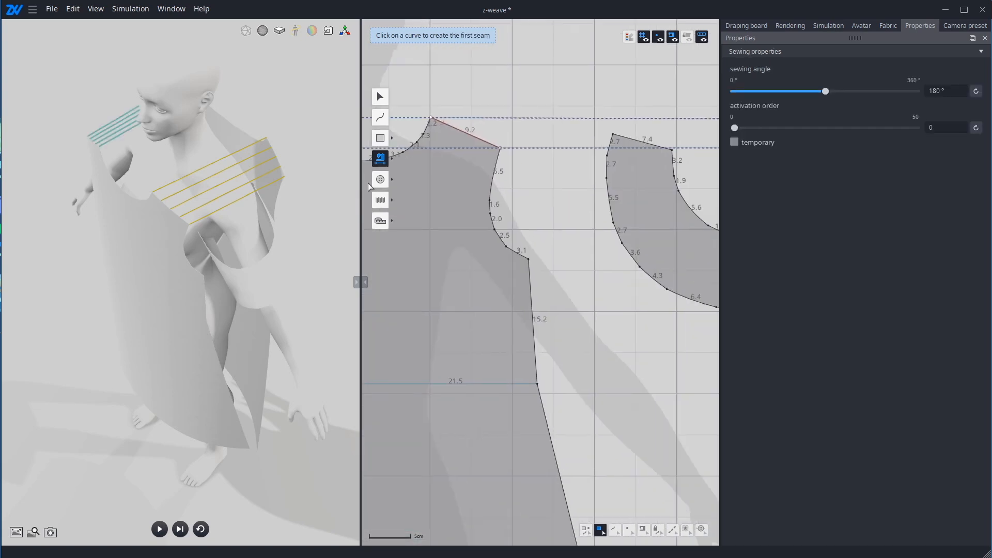
Step: Sew the 15.2 upper side edges of the front to the matching side edges of the back on both sides
click(534, 279)
scroll(537, 280, down, 3)
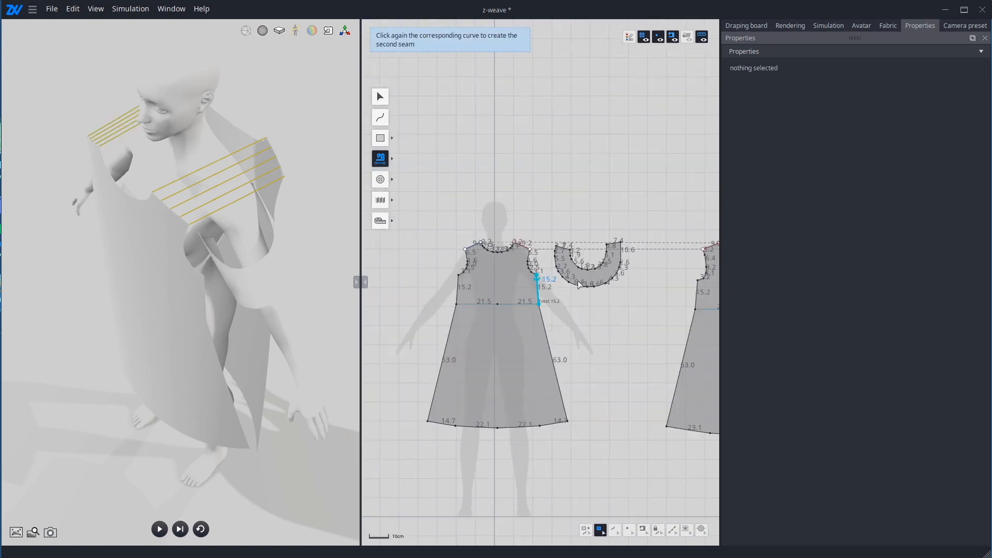
click(699, 299)
click(461, 284)
middle_drag(491, 282, 340, 273)
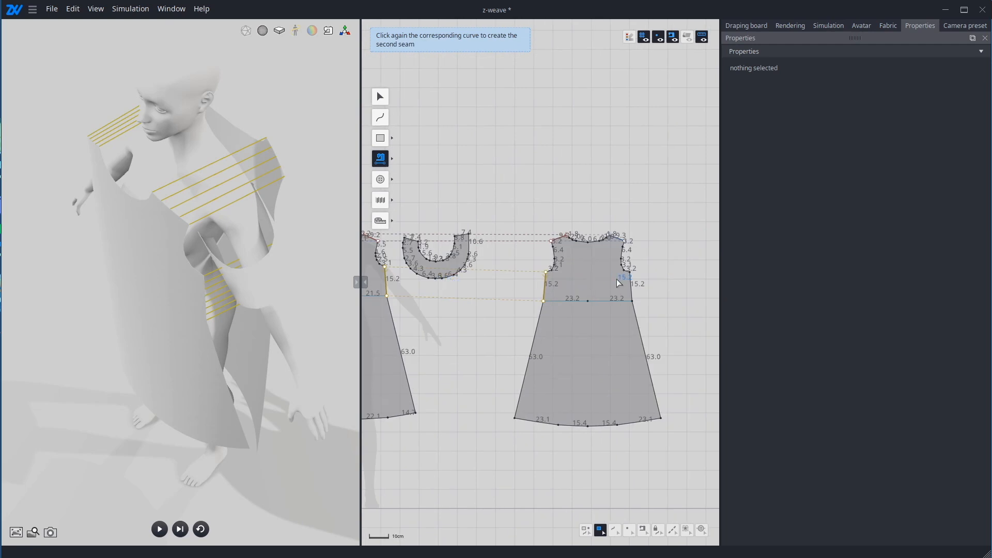
click(637, 285)
Step: Sew the 63.0 lower side edges of the front and back together on both sides of the dress
click(538, 326)
click(396, 325)
click(637, 318)
middle_drag(483, 323, 684, 311)
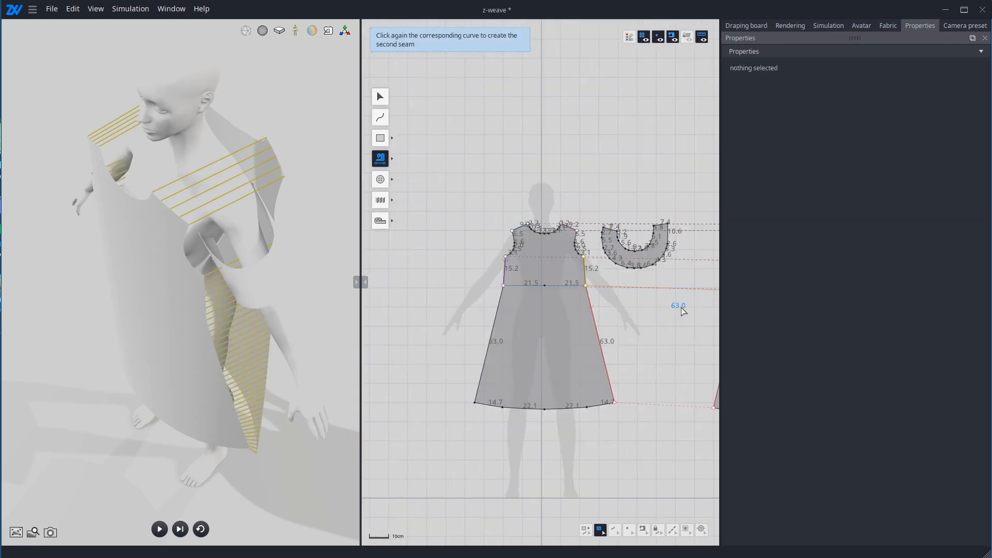
click(499, 305)
scroll(496, 289, down, 3)
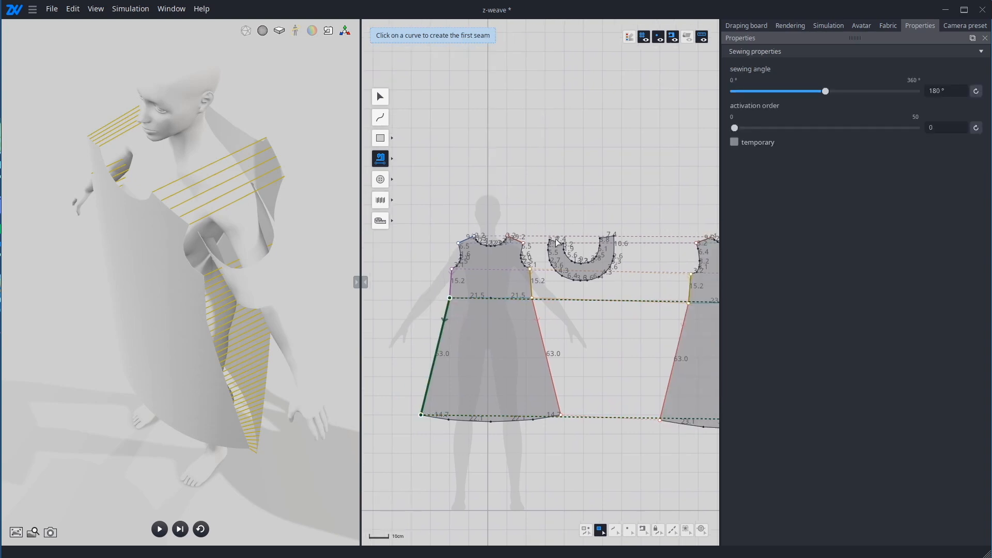
Step: With Multi sewing, define the first seam along the front's left armhole from underarm to shoulder and the back's matching armhole from shoulder to underarm
scroll(568, 241, up, 5)
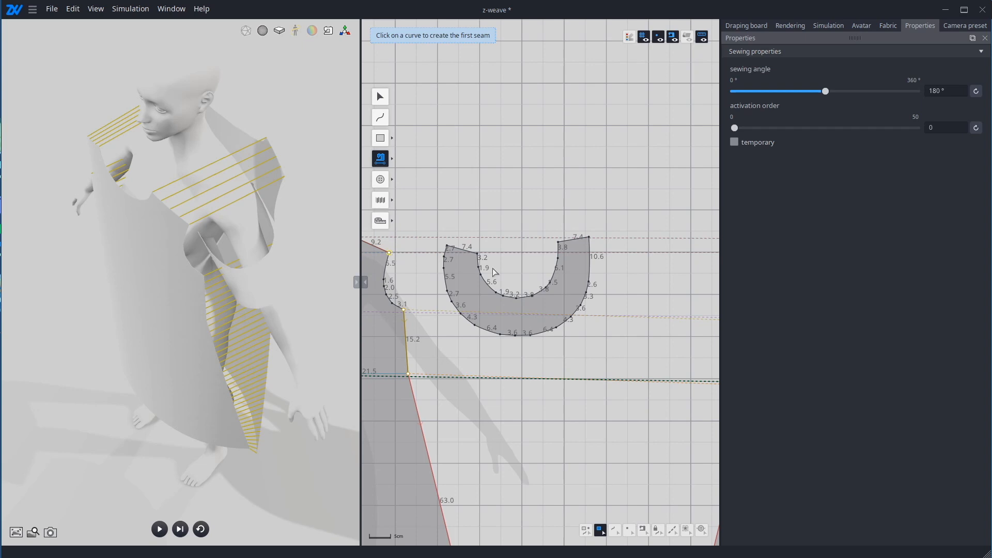
middle_drag(551, 270, 341, 274)
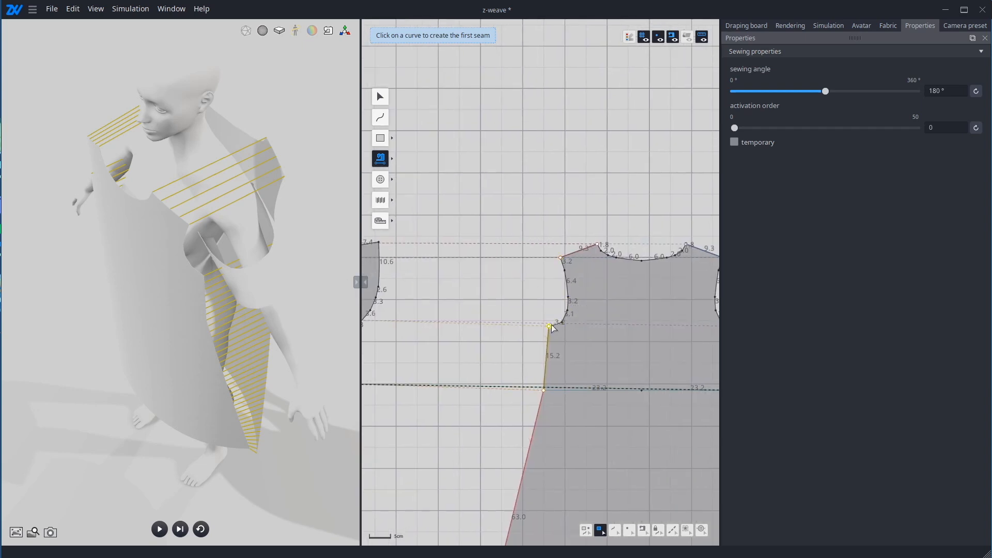
middle_drag(439, 341, 662, 325)
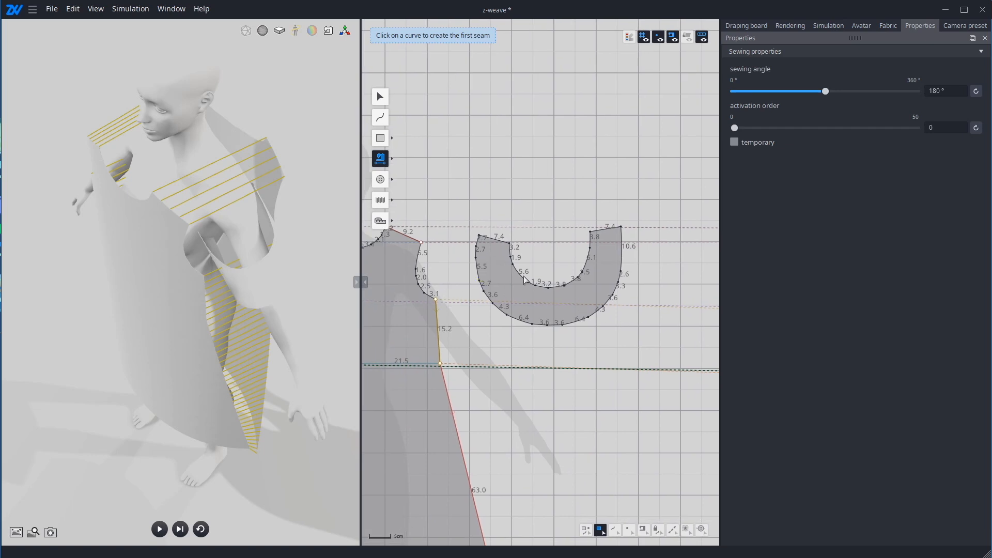
click(385, 160)
click(385, 161)
click(384, 161)
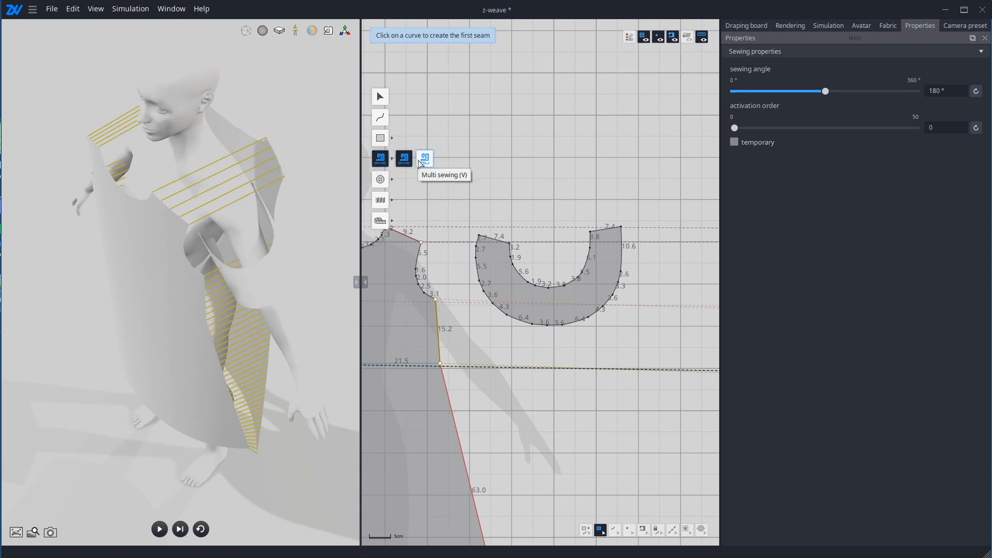
click(421, 161)
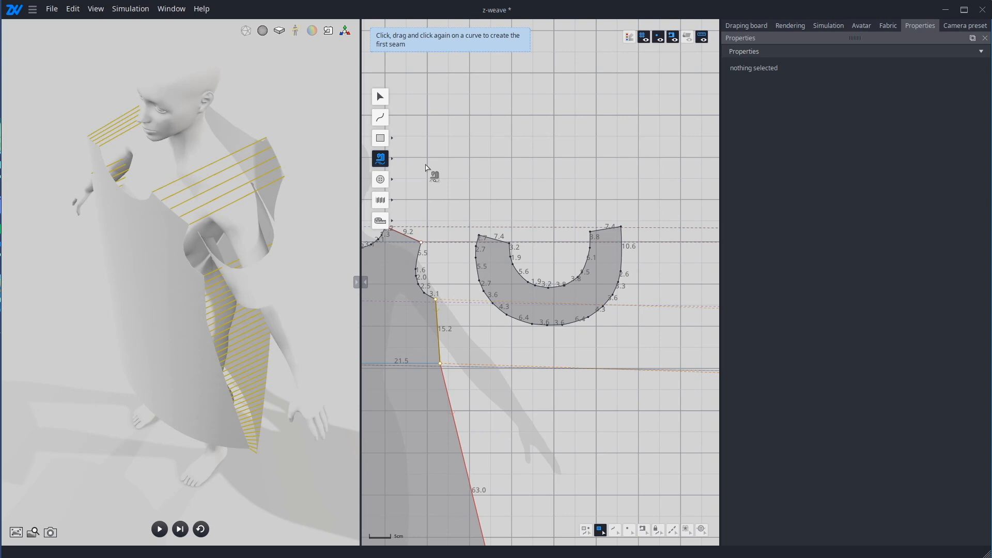
click(436, 300)
click(420, 243)
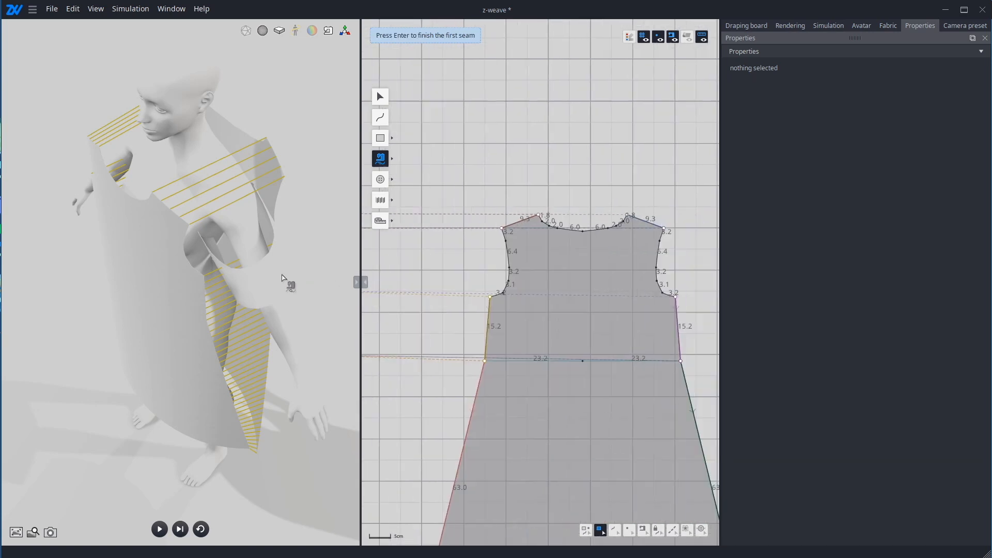
click(507, 226)
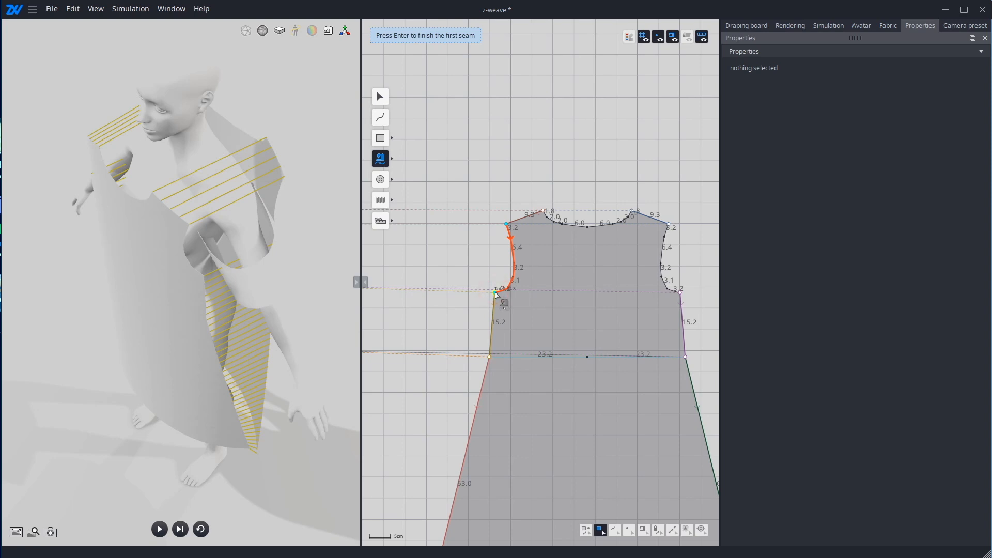
key(Return)
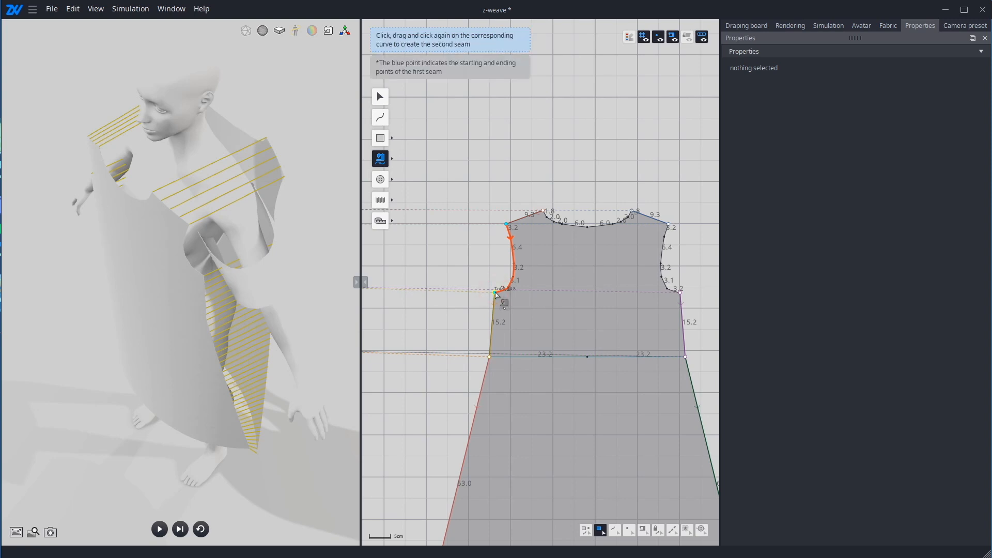
Step: Complete the left armhole seam by sewing it to the sleeve's whole inner curve, from its front end to its back end
scroll(495, 292, down, 5)
middle_drag(460, 281, 604, 288)
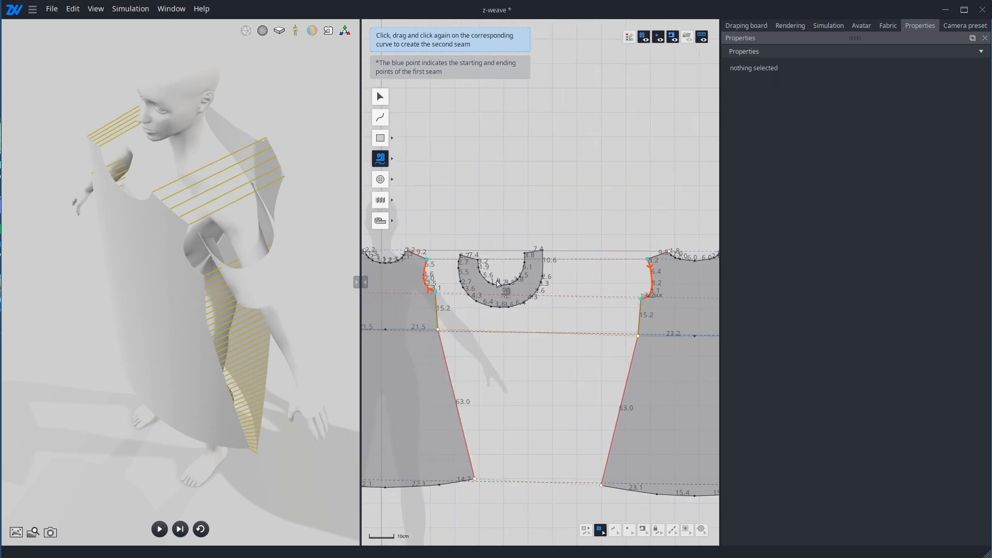
scroll(481, 281, up, 6)
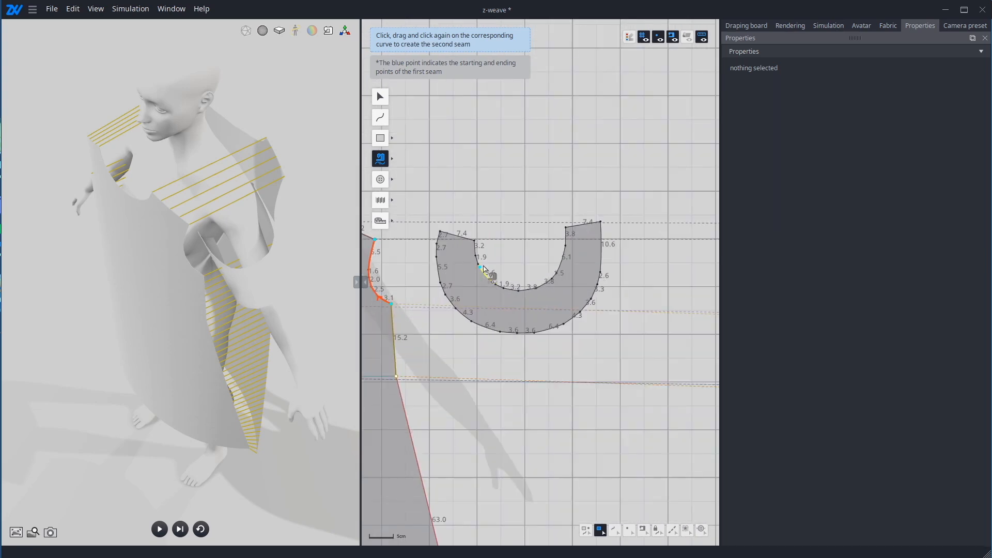
scroll(503, 261, up, 3)
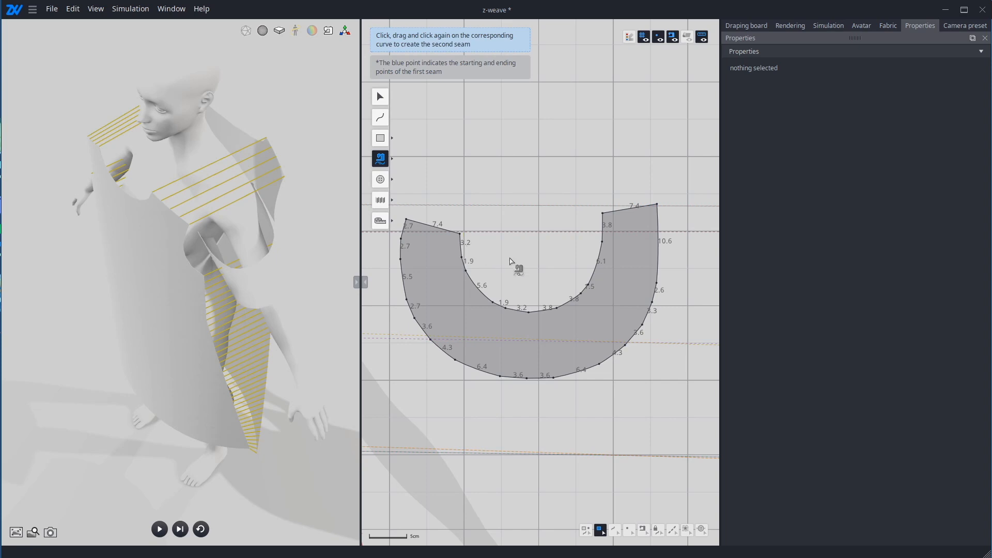
middle_drag(509, 258, 652, 245)
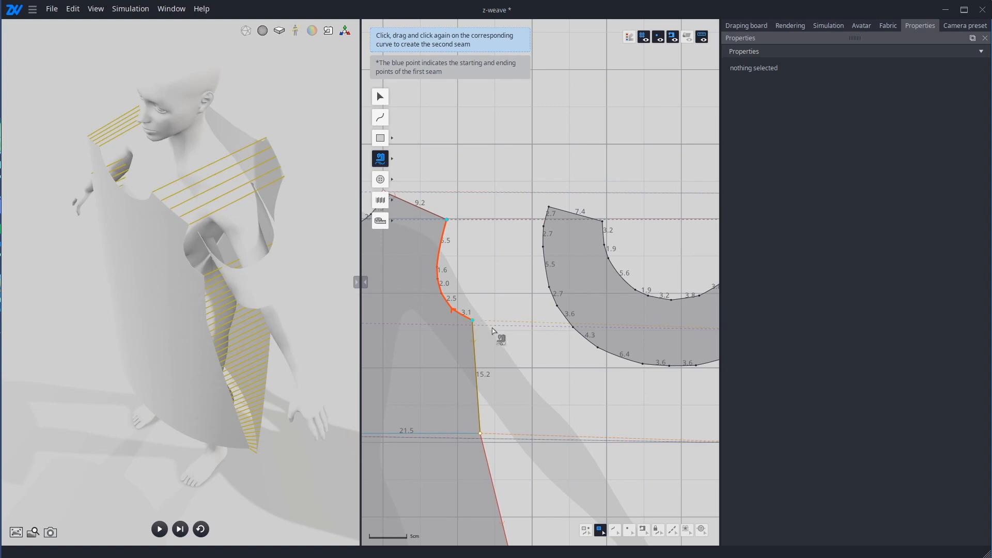
click(603, 216)
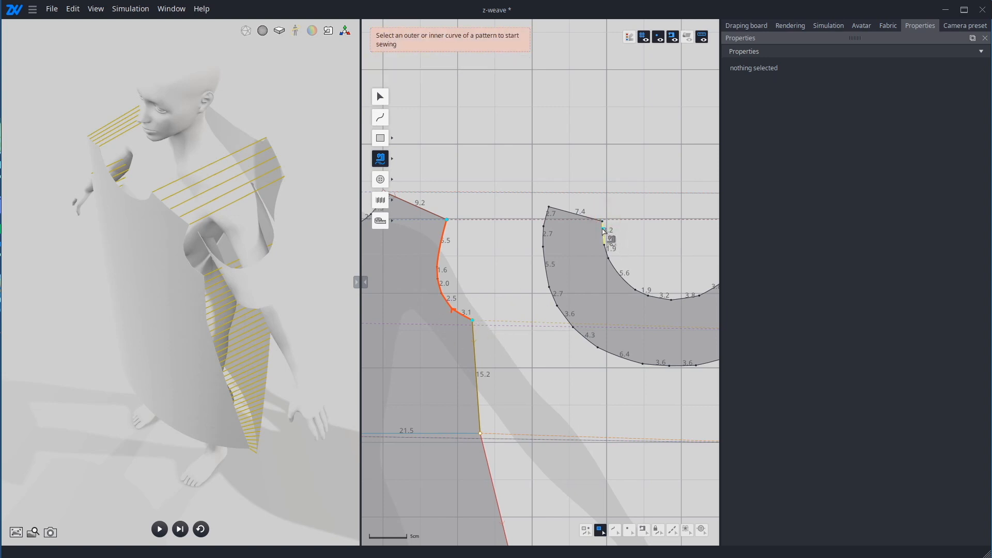
click(602, 220)
middle_drag(620, 240, 496, 265)
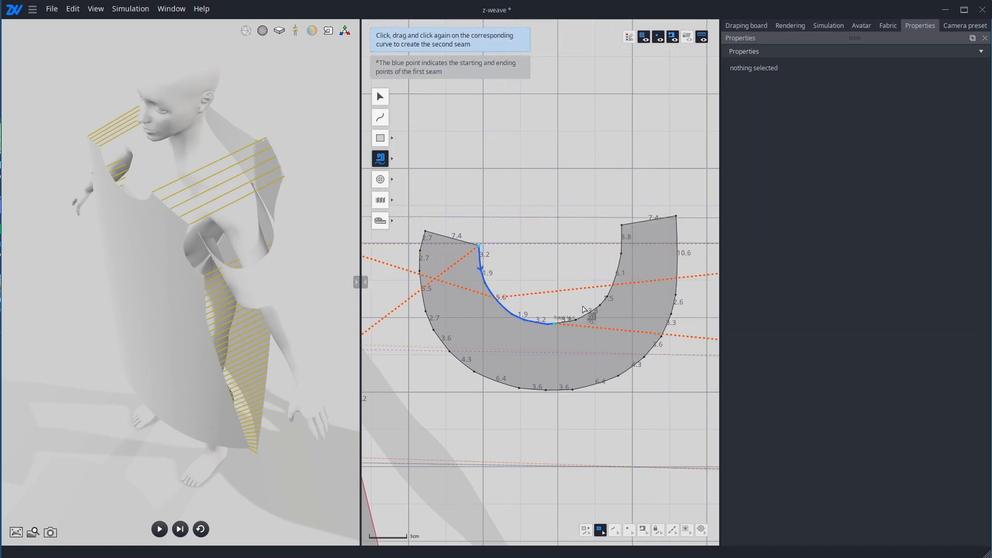
click(623, 226)
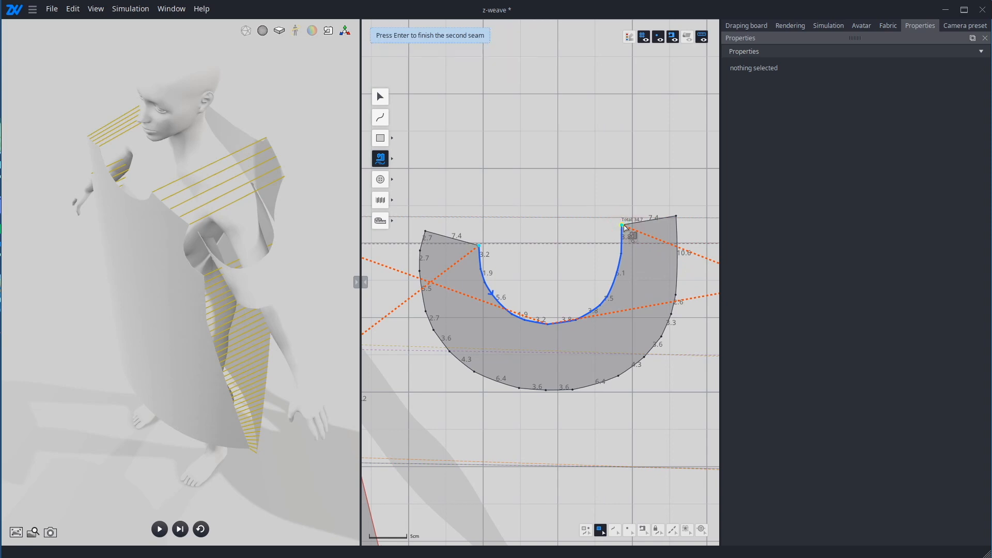
key(Return)
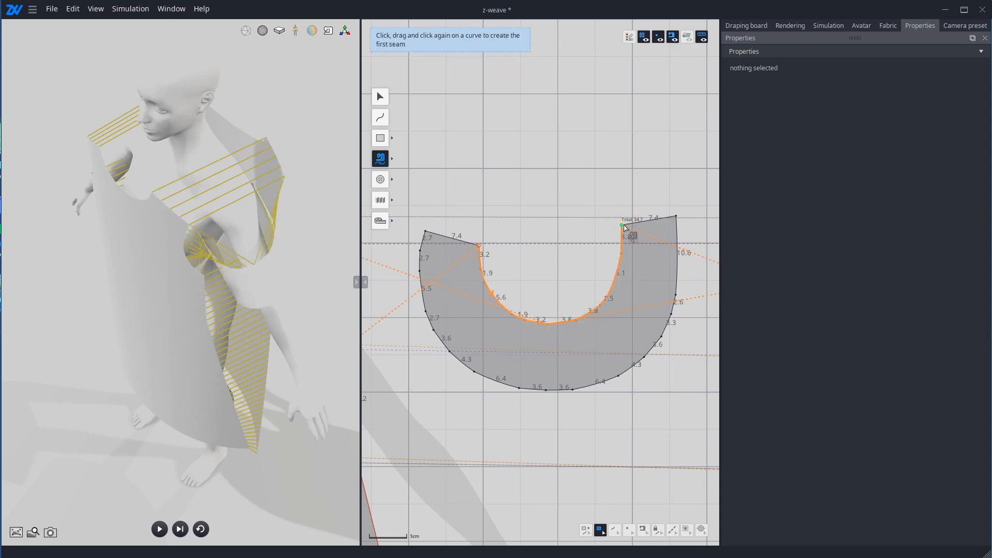
Step: With the single-edge Sewing tool, sew the sleeve's two 7.4 end edges together, and check the seams from the avatar's front
click(393, 159)
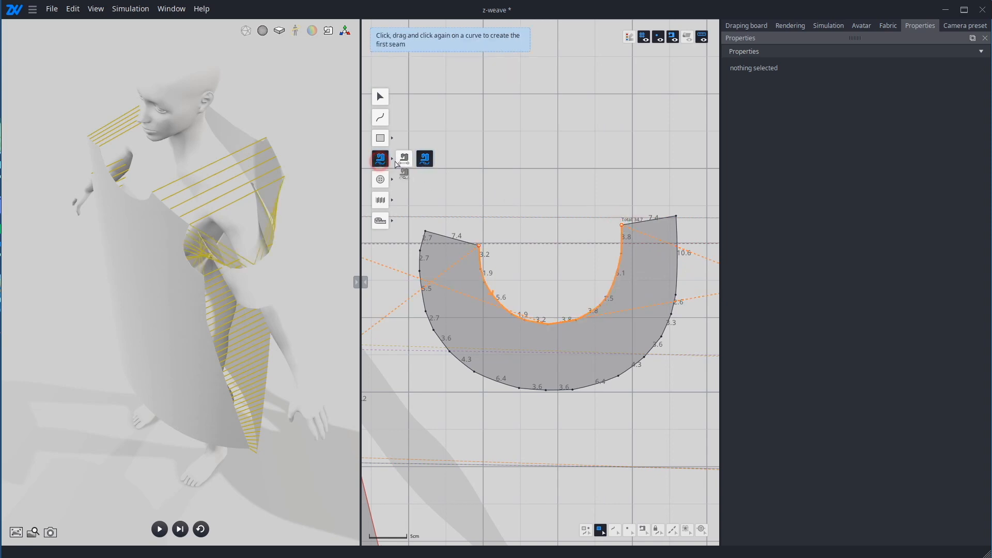
click(403, 160)
click(466, 244)
click(637, 222)
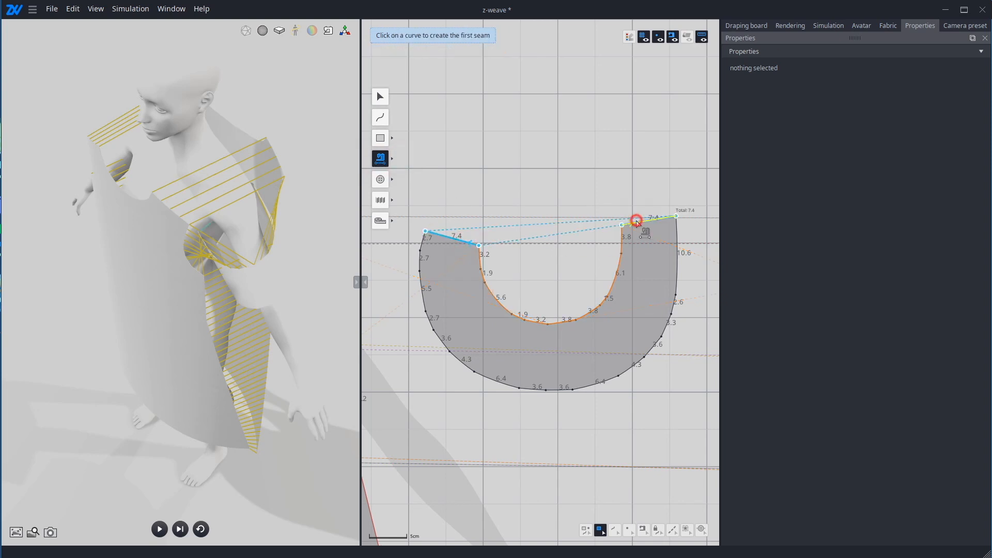
click(319, 247)
drag(325, 183, 159, 165)
right_drag(159, 165, 429, 187)
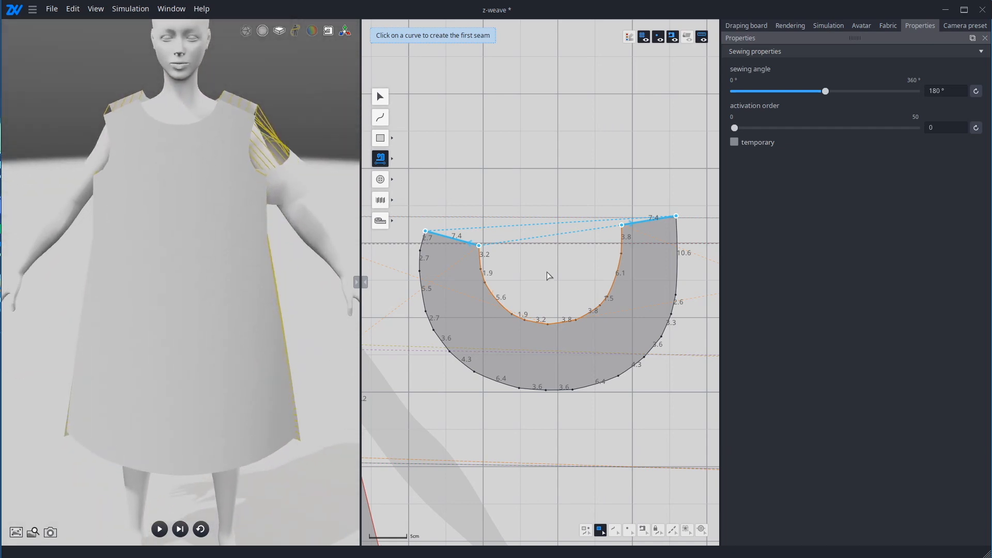
Step: Leave the Sewing tool and mirror the sleeve pattern
scroll(547, 272, down, 3)
click(550, 284)
key(Escape)
right_click(558, 319)
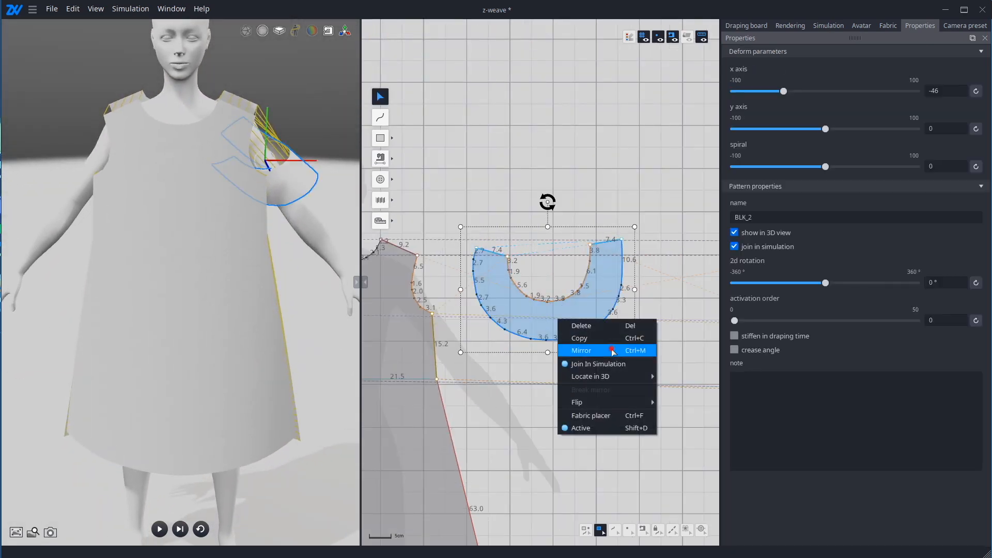
click(614, 350)
Step: Select the mirrored sleeve and position it beside the avatar's right arm in the 3D view, adjusting it from several angles
scroll(568, 331, down, 2)
middle_drag(403, 323, 599, 321)
click(503, 315)
right_drag(170, 293, 263, 310)
click(199, 221)
drag(197, 221, 231, 230)
click(178, 300)
right_drag(310, 289, 268, 300)
click(199, 168)
right_drag(206, 289, 282, 300)
click(169, 224)
drag(171, 226, 177, 207)
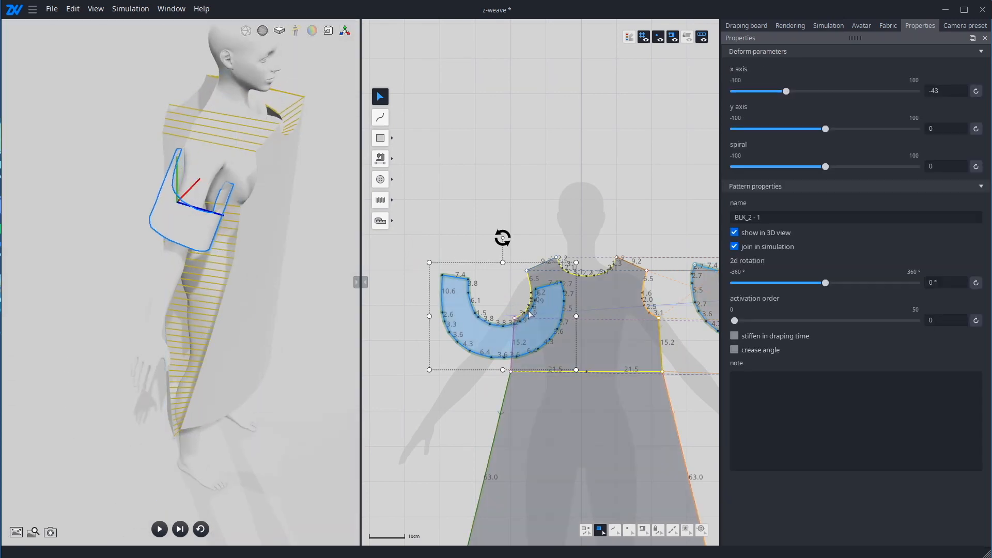
Step: Move the mirrored sleeve off the front pattern in the 2D view, into the empty space beside its right armhole
scroll(483, 336, up, 3)
middle_drag(483, 336, 593, 337)
drag(593, 337, 479, 318)
Step: With Multi sewing, define the first seam along the front's right armhole from underarm to shoulder and the back's right armhole from shoulder to underarm
click(383, 159)
click(420, 159)
click(642, 309)
click(661, 235)
middle_drag(620, 240, 495, 209)
scroll(495, 209, up, 1)
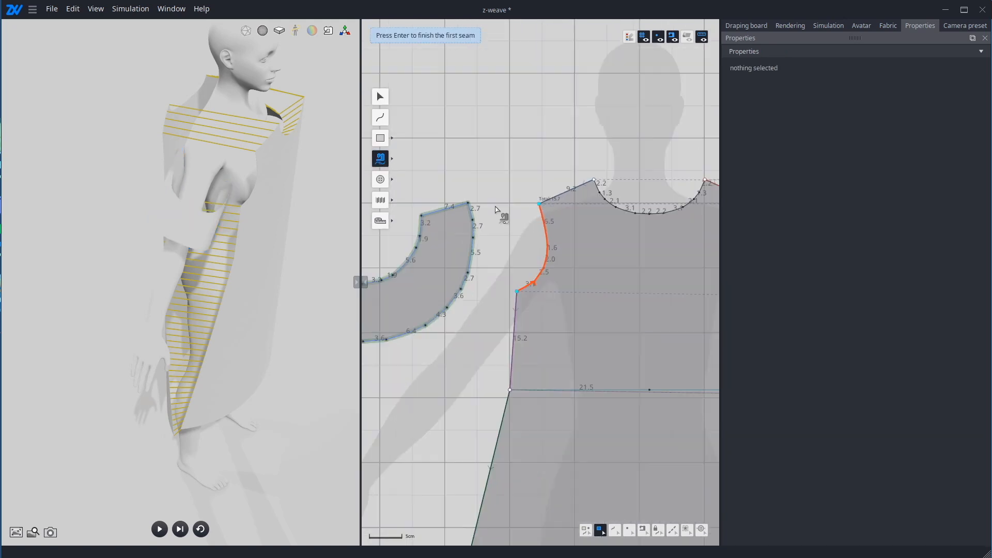
middle_drag(697, 212, 465, 209)
scroll(584, 207, up, 1)
click(576, 185)
click(599, 317)
scroll(708, 335, down, 9)
scroll(485, 328, up, 8)
key(Return)
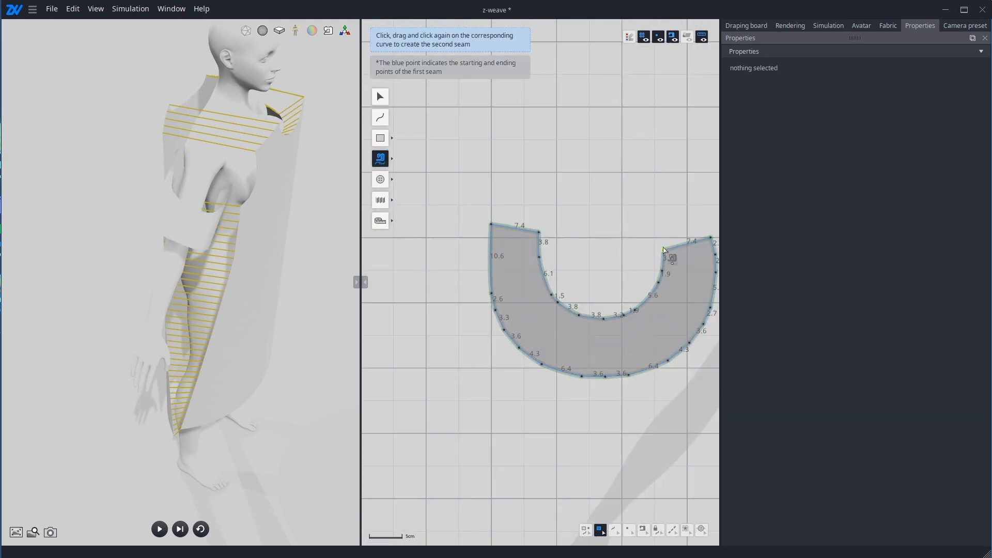
Step: Complete the armhole seam with the mirrored sleeve's whole inner curve as the second seam, running between its 3.2 and 3.8 cm end segments
click(664, 250)
click(538, 233)
key(Return)
Step: Sew the mirrored sleeve's two short 7.4 cm end edges together
right_drag(269, 217, 211, 219)
click(391, 159)
click(404, 159)
click(528, 230)
click(681, 245)
Step: Check the sewn patterns around the avatar, then run the draping simulation and pause it once the dress has settled
click(234, 228)
right_drag(124, 222, 292, 275)
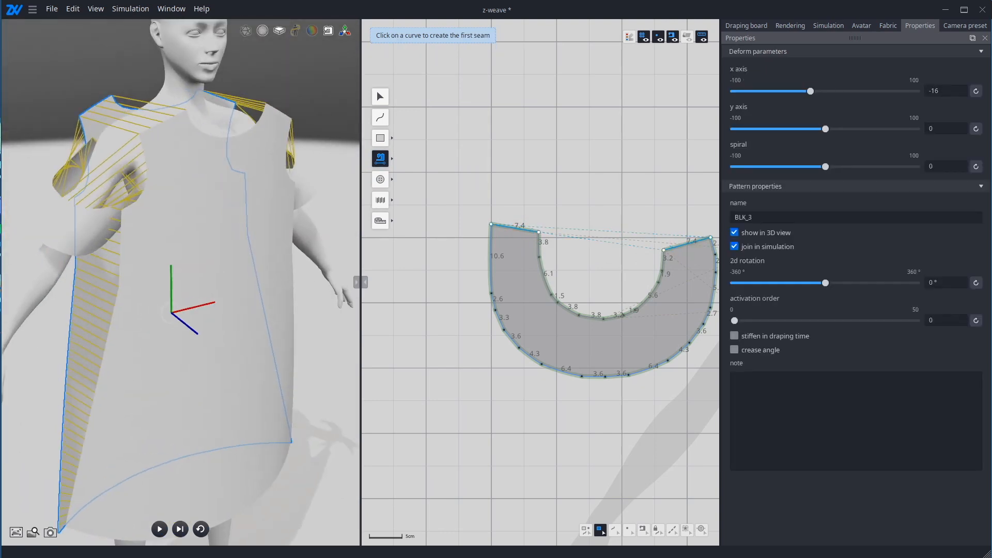
click(289, 330)
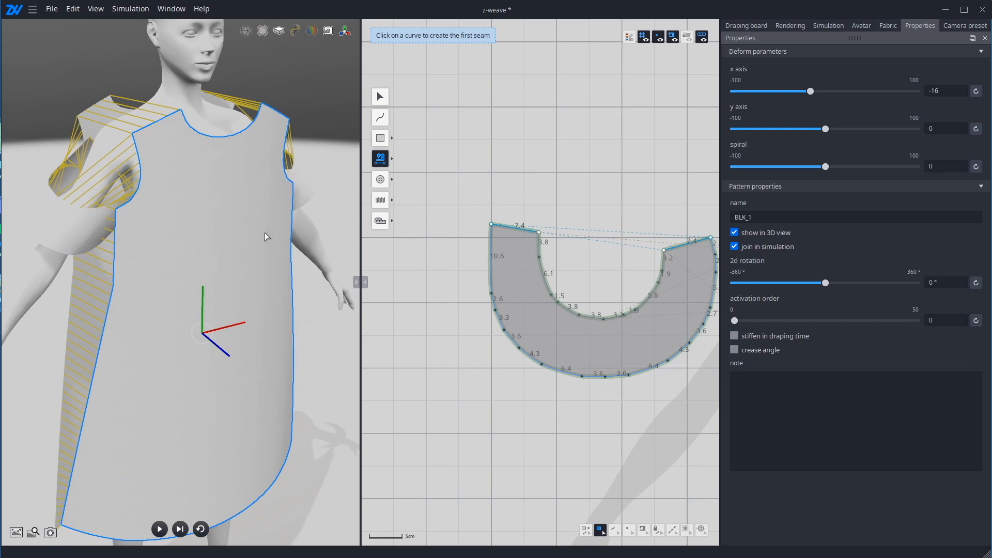
click(299, 250)
right_drag(295, 249, 243, 254)
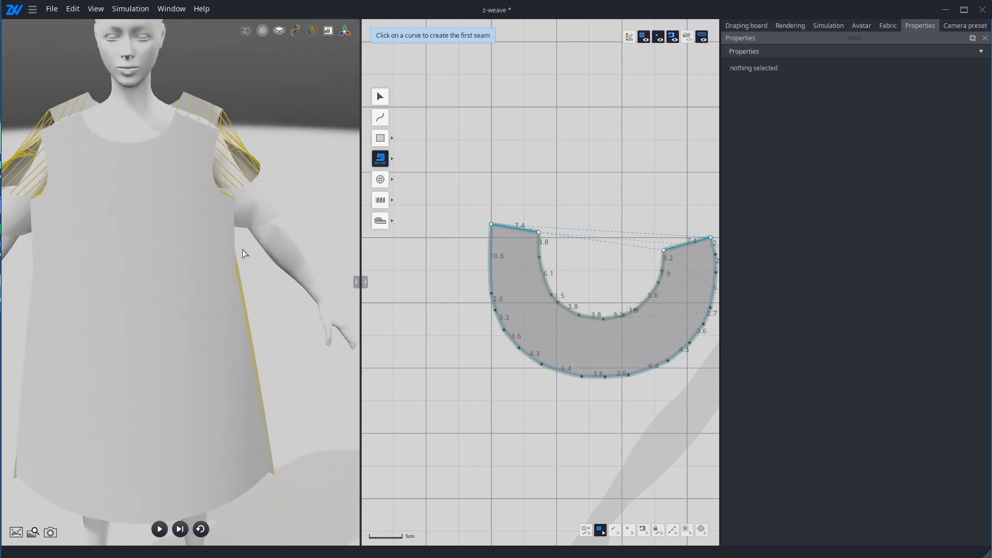
key(space)
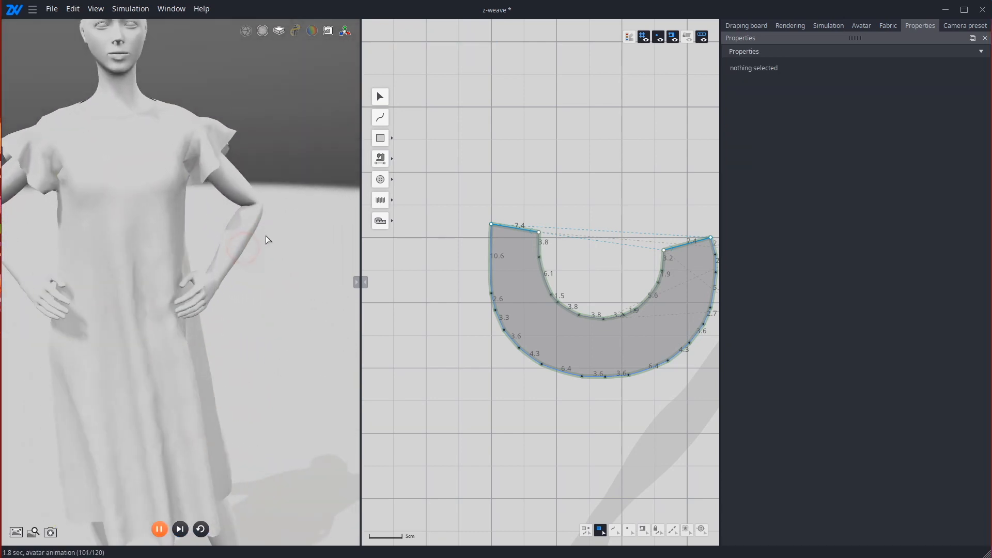
middle_drag(283, 240, 328, 259)
right_drag(308, 263, 275, 256)
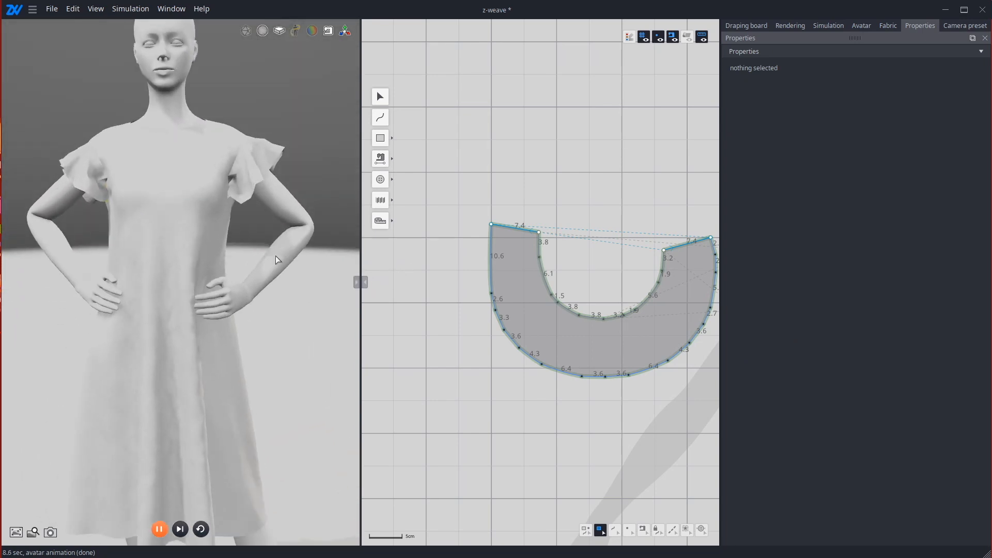
click(159, 529)
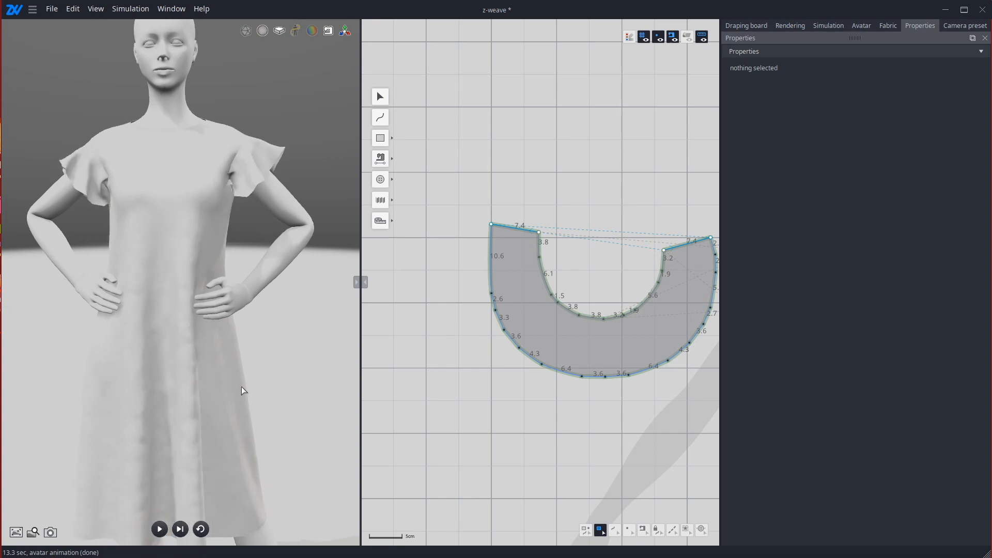
mouse_move(311, 244)
right_down()
mouse_move(48, 233)
mouse_move(321, 260)
mouse_move(296, 255)
right_up()
scroll(404, 268, down, 4)
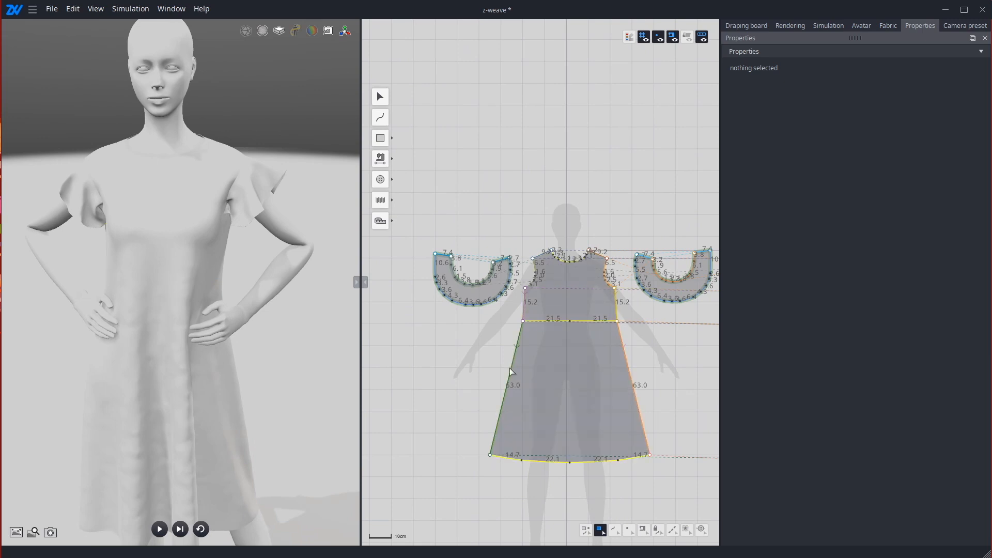
Step: Reset the simulation, select the horizontal waist lines on the front and back patterns, and enable elastic on them
click(201, 529)
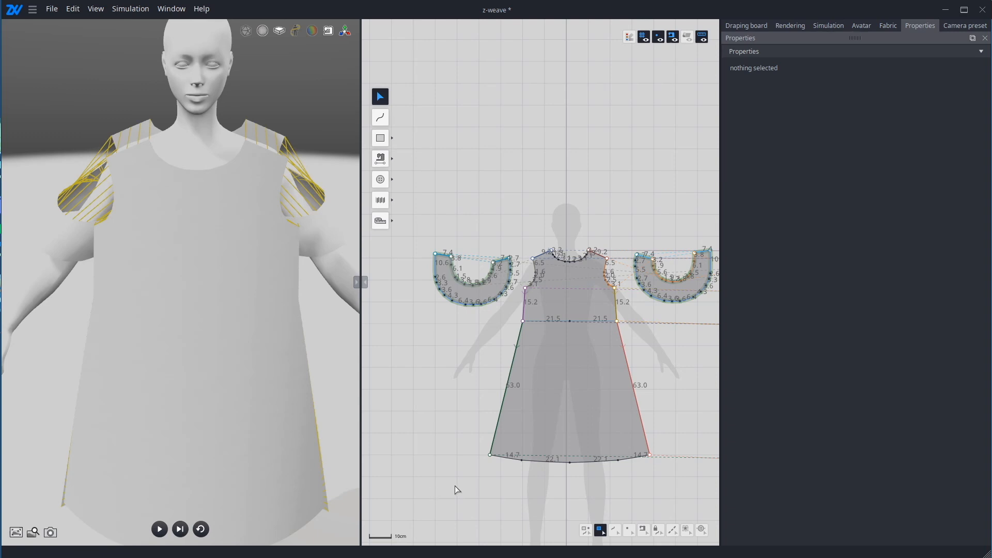
click(610, 529)
click(564, 321)
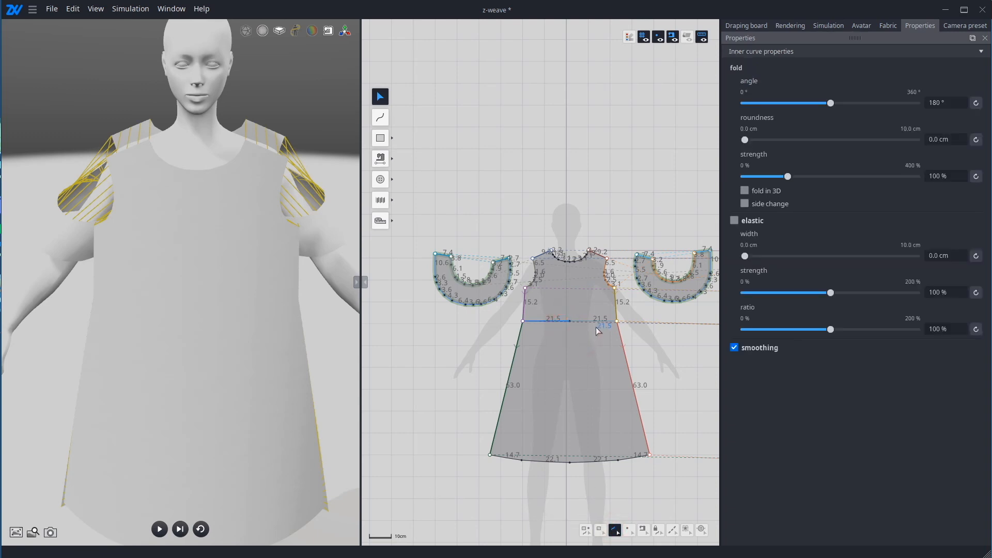
scroll(439, 326, down, 4)
scroll(623, 327, up, 5)
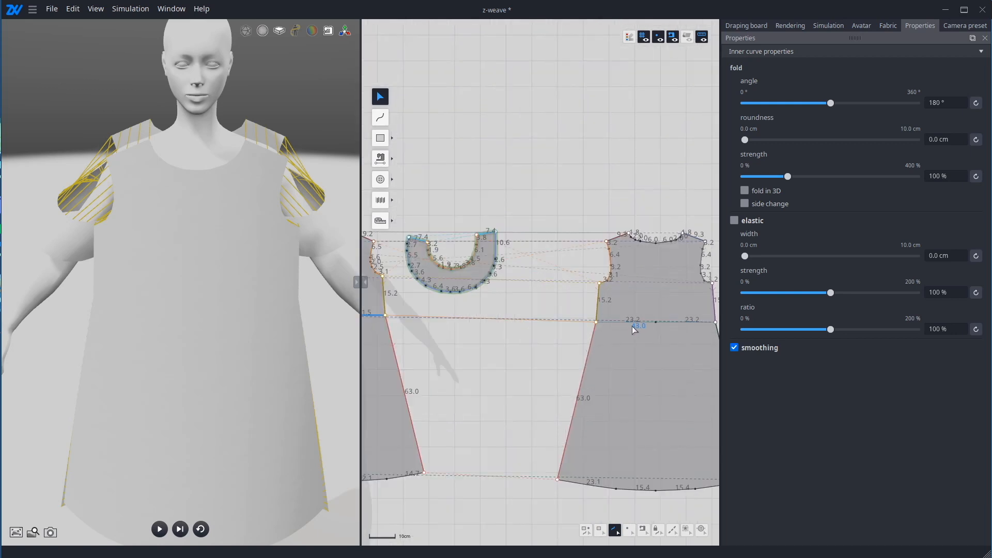
click(633, 324)
middle_drag(402, 318, 518, 314)
click(425, 310)
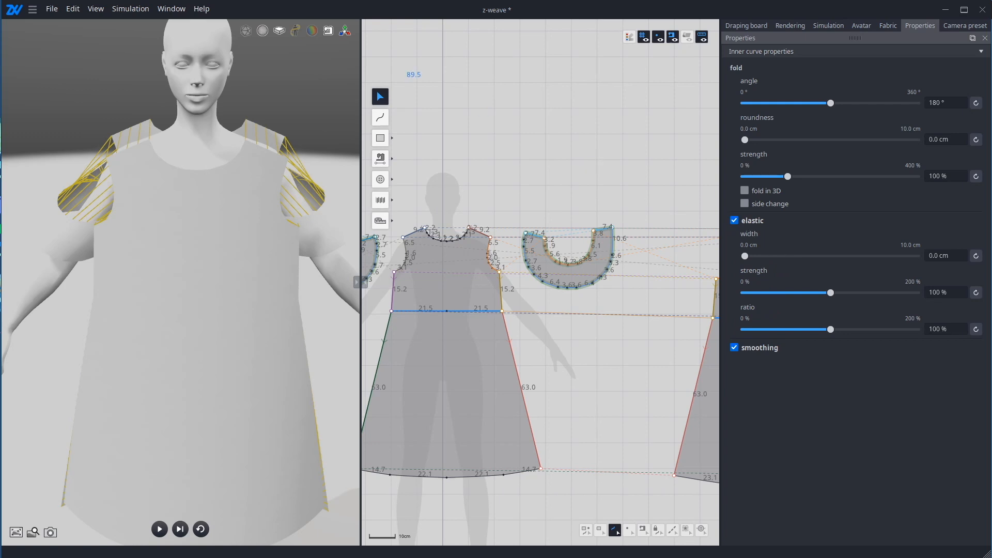
Step: Display the garment mesh in the 3D view and switch it to the coarser resolution
click(245, 31)
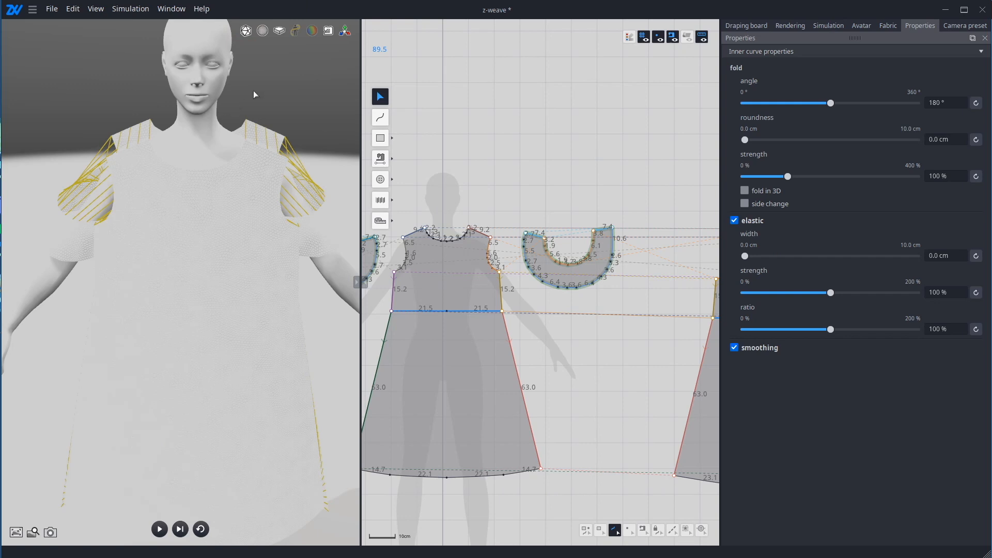
scroll(258, 103, up, 5)
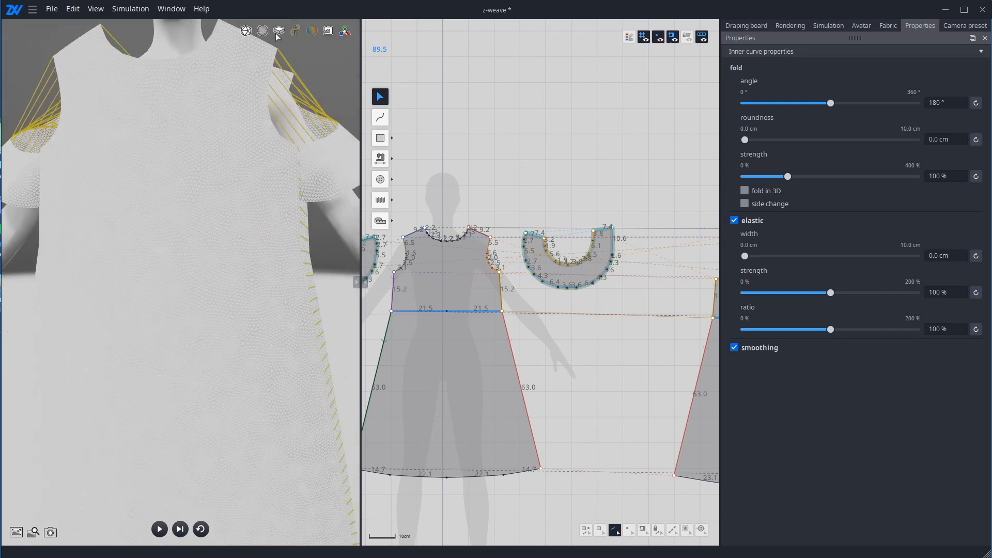
click(262, 30)
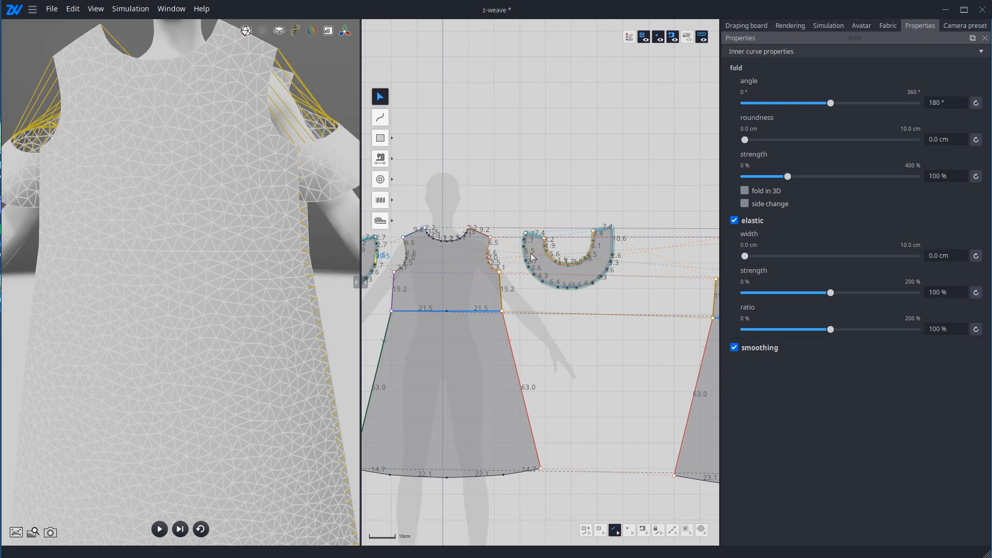
Step: Reset the waist lines' elastic width to its default and hide the garment mesh in the 3D view
click(945, 255)
key(Return)
click(976, 255)
click(247, 32)
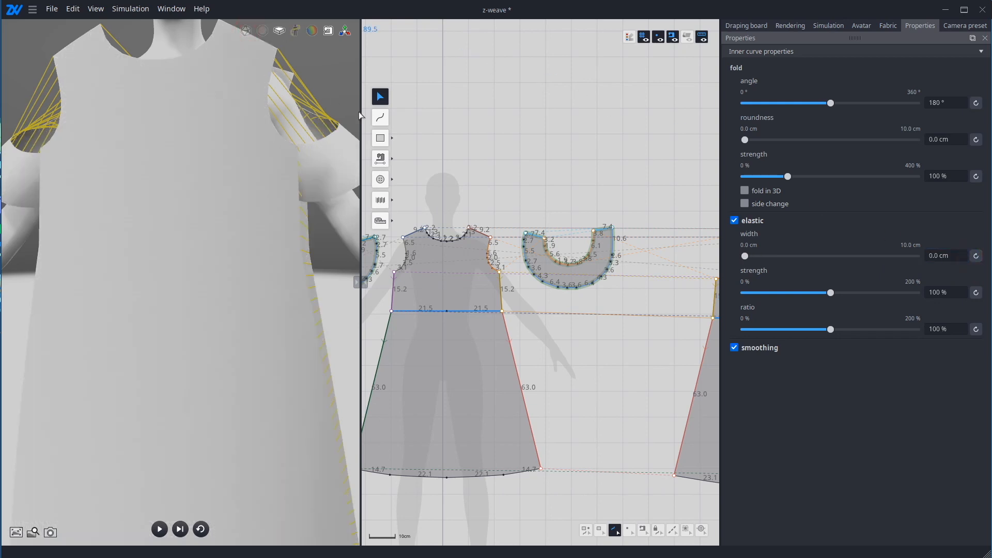
Step: Set the elastic ratio of the front and back waist lines to 60 %
click(951, 329)
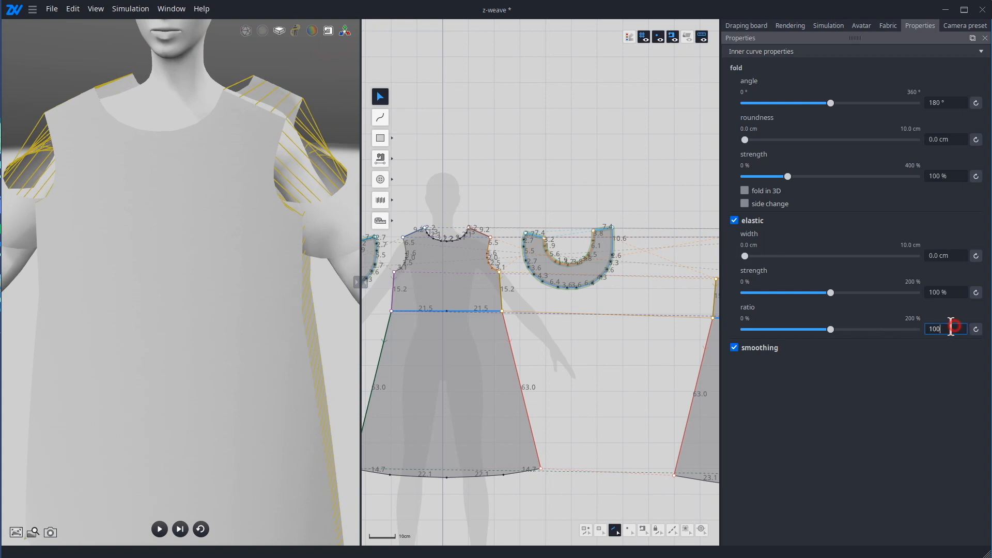
drag(948, 329, 922, 333)
key(Return)
Step: Simulate the dress with the elastic waist, check the gathering from the front, and pause the simulation
key(space)
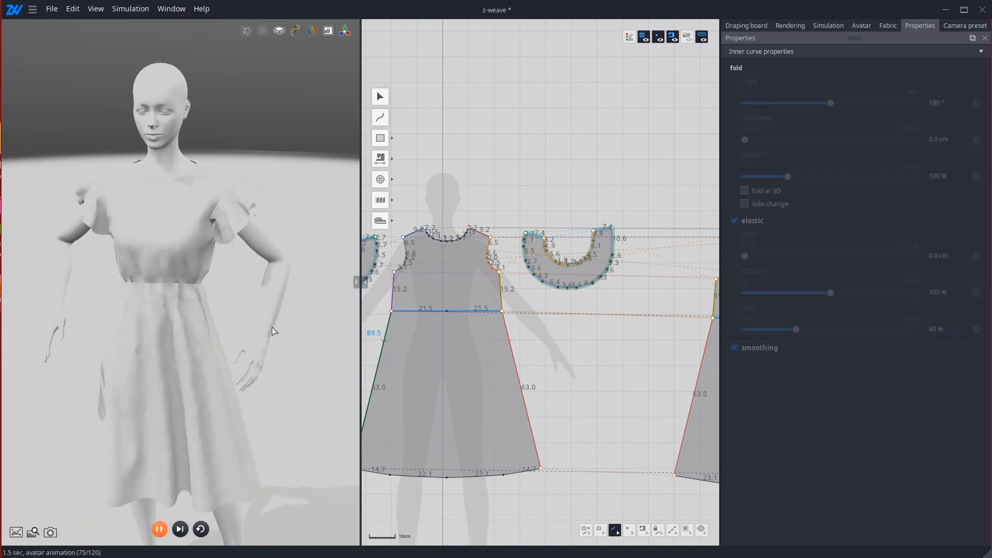
right_drag(272, 332, 301, 309)
scroll(221, 288, up, 3)
right_drag(221, 288, 250, 267)
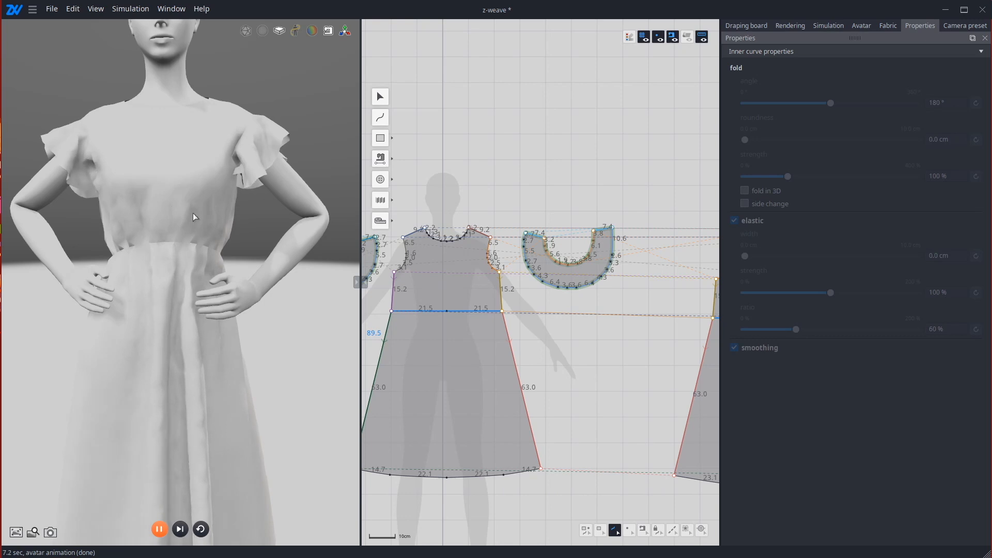
key(space)
right_drag(249, 278, 272, 275)
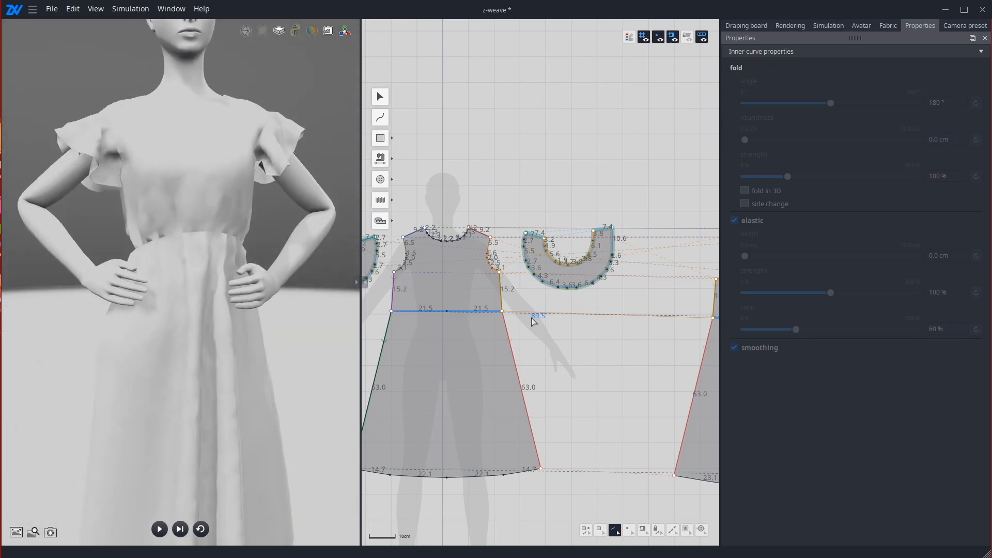
Step: Select all the front, back and sleeve patterns and open the physical properties of their fabric
right_drag(609, 480, 614, 508)
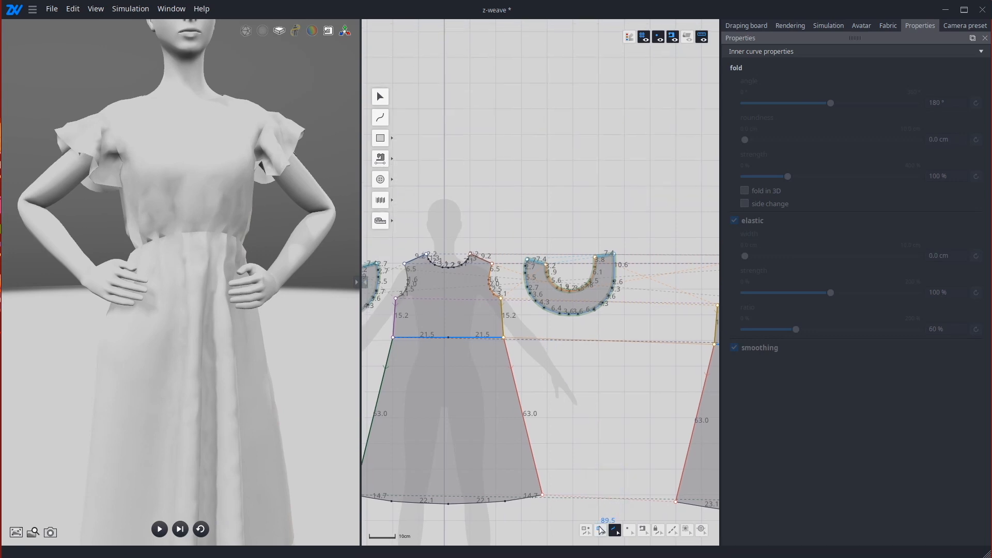
click(600, 529)
scroll(547, 349, down, 1)
scroll(549, 350, down, 2)
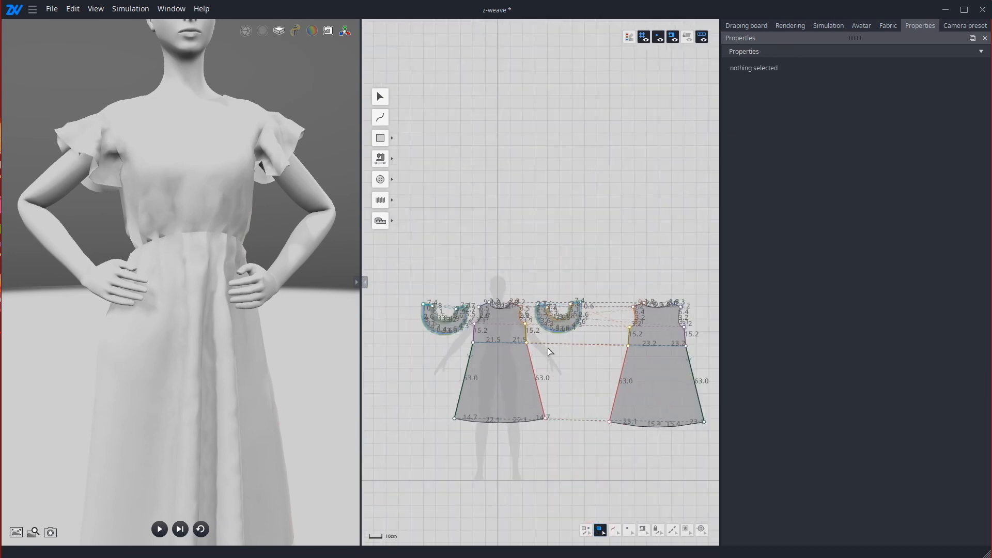
drag(390, 238, 784, 471)
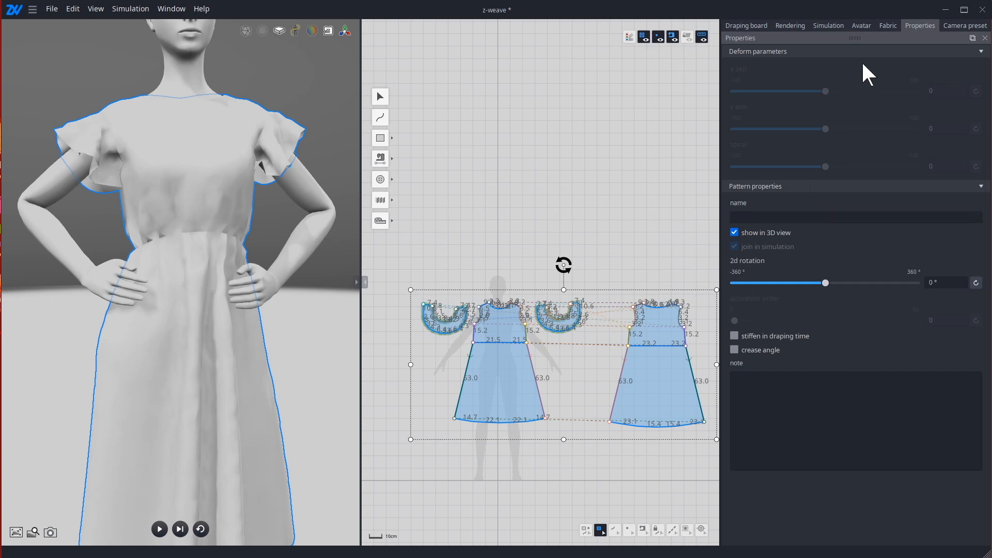
click(888, 26)
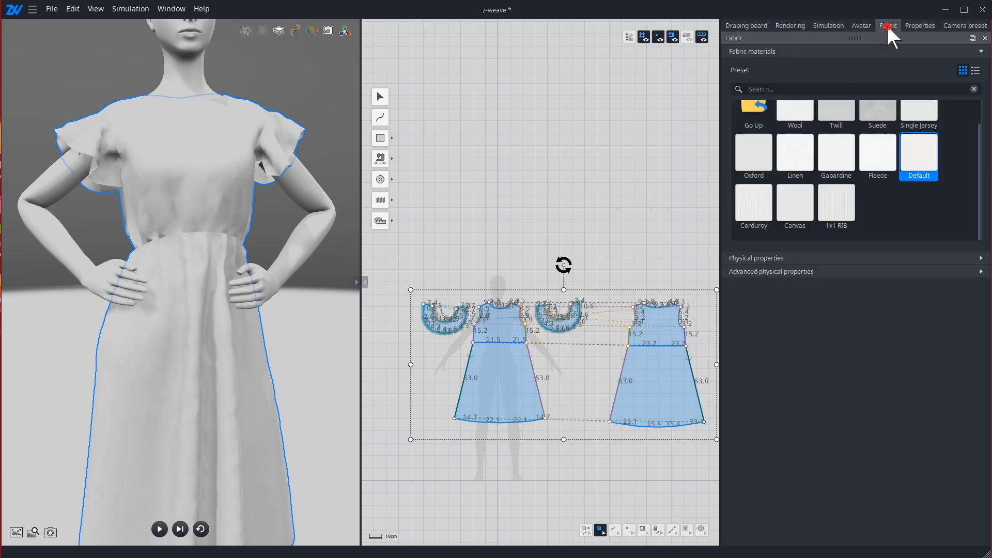
click(805, 259)
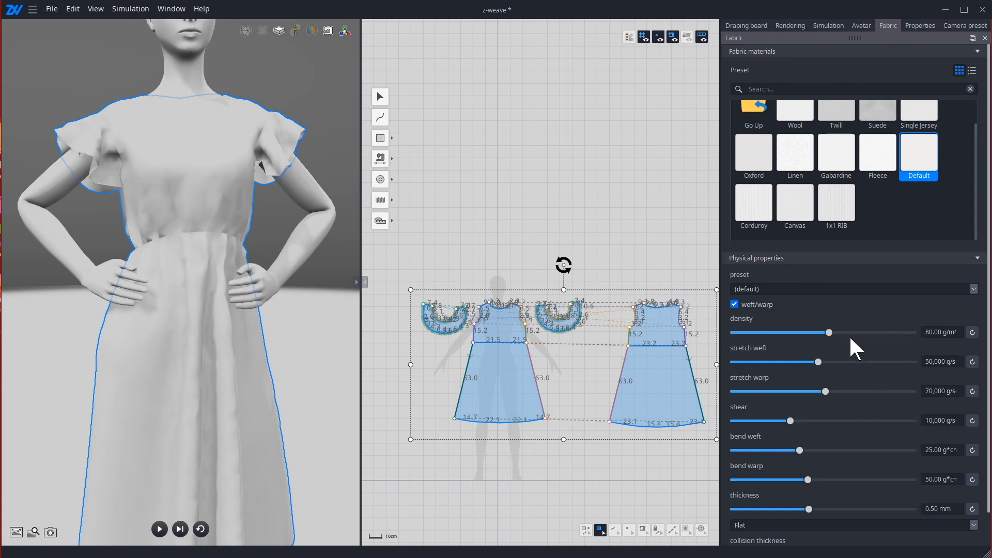
Step: With the simulation running, try a higher fabric density and a lower weft stretch, and restore both defaults
key(space)
click(829, 331)
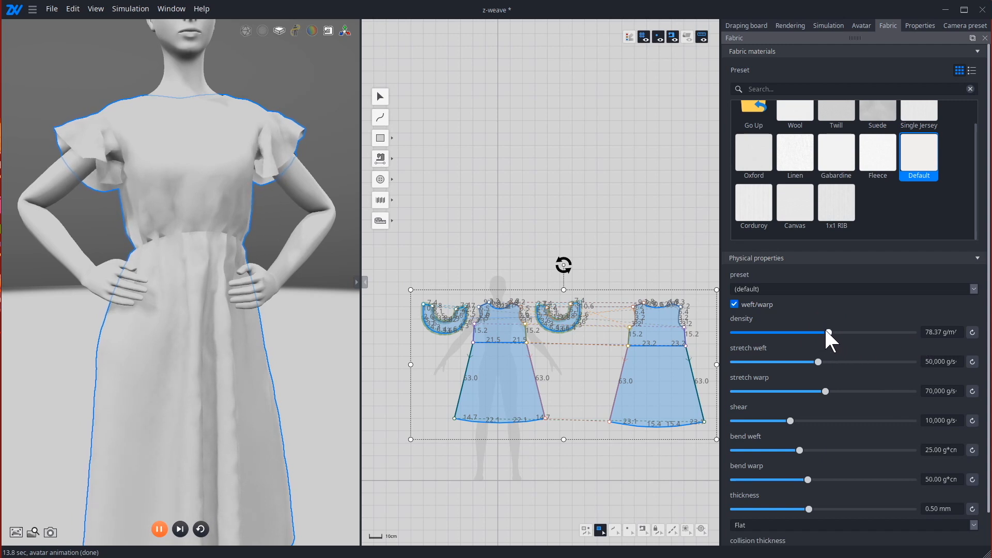
drag(827, 332, 914, 330)
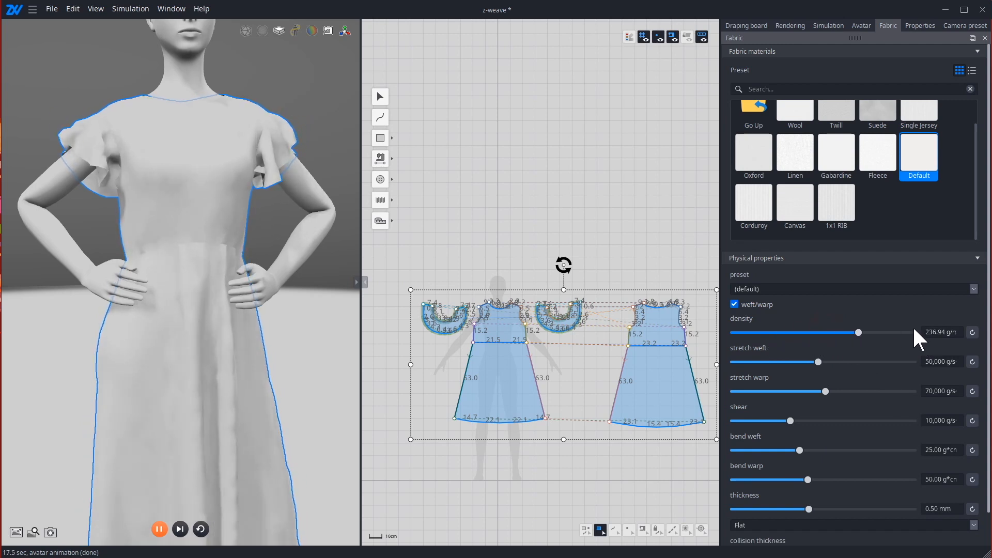
click(972, 332)
drag(818, 361, 752, 373)
key(ctrl+z)
click(972, 363)
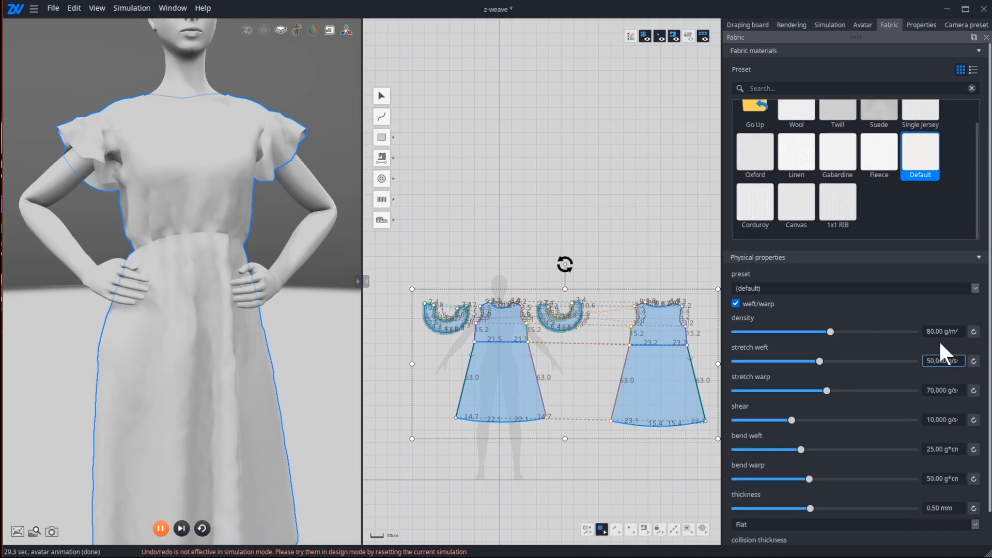
Step: Try the Jersey Single and Chiffon physical presets on the running dress simulation
click(912, 290)
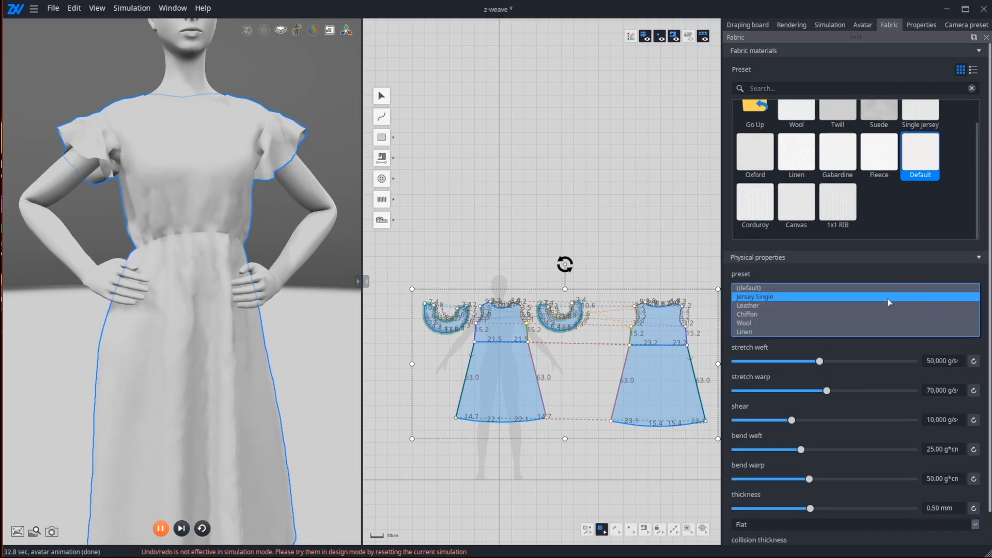
click(888, 298)
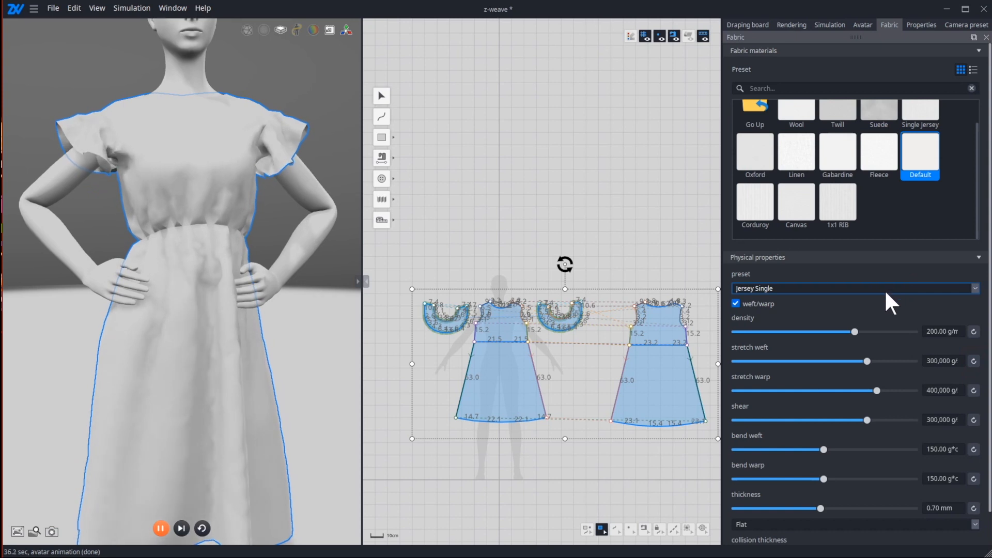
click(885, 289)
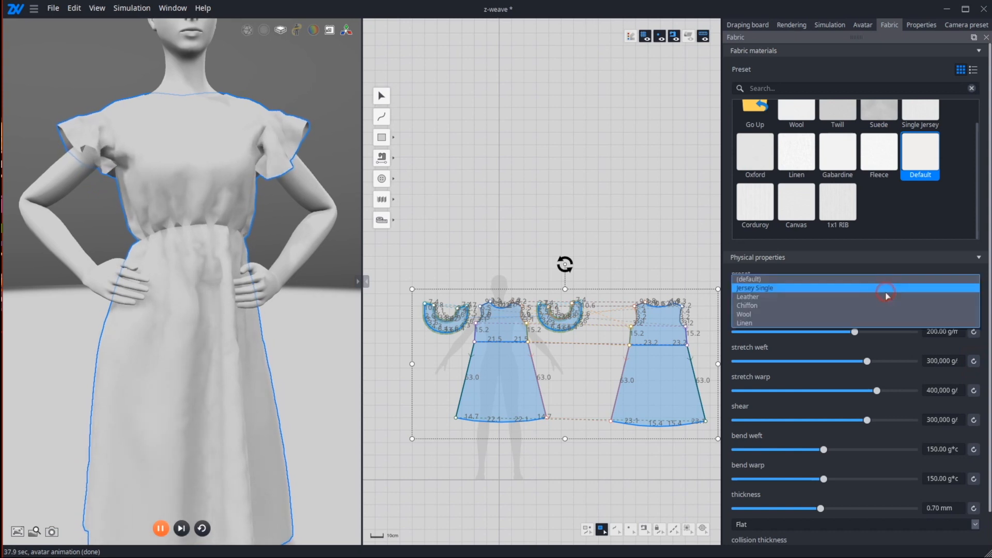
click(855, 306)
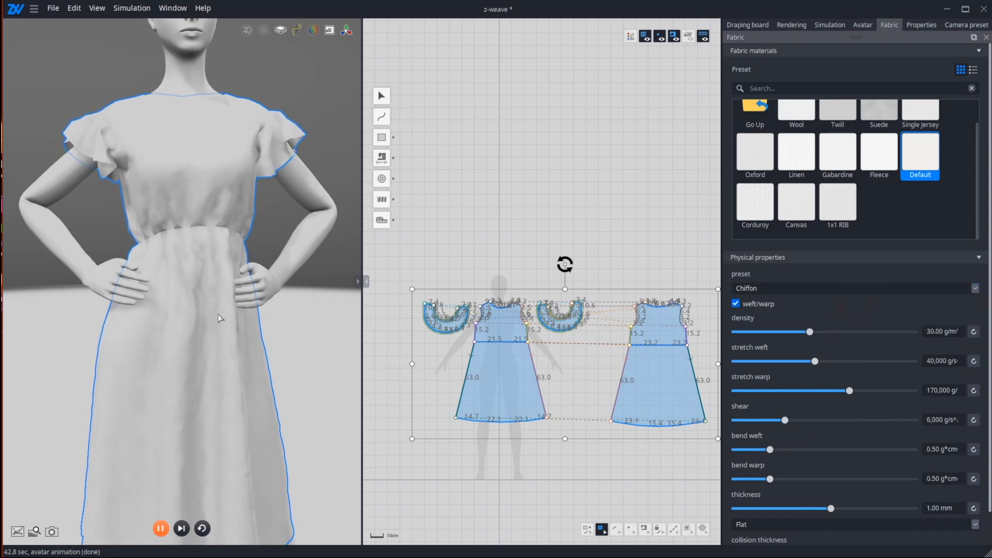
Step: Apply the Linen physical preset to all patterns, reset the simulation and drape the dress again
click(803, 288)
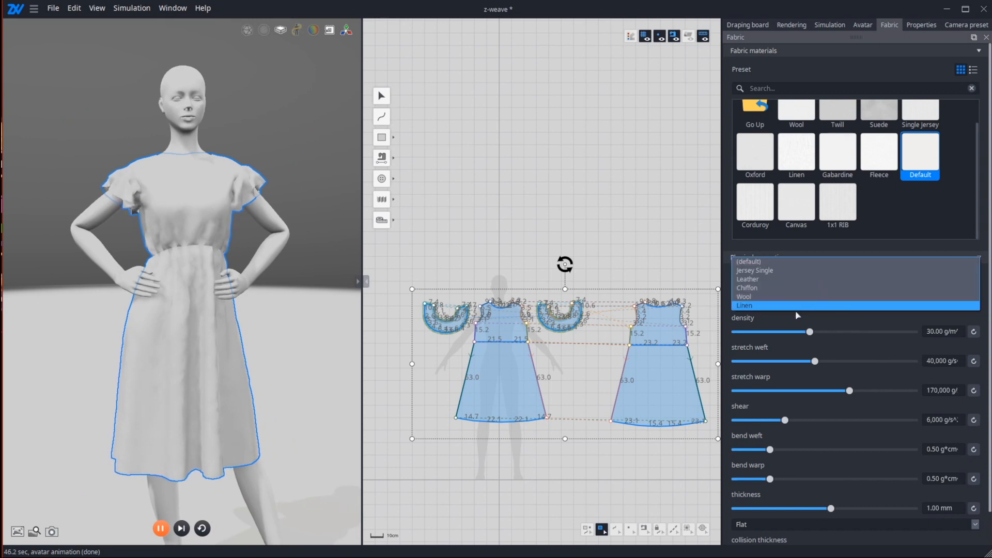
click(798, 304)
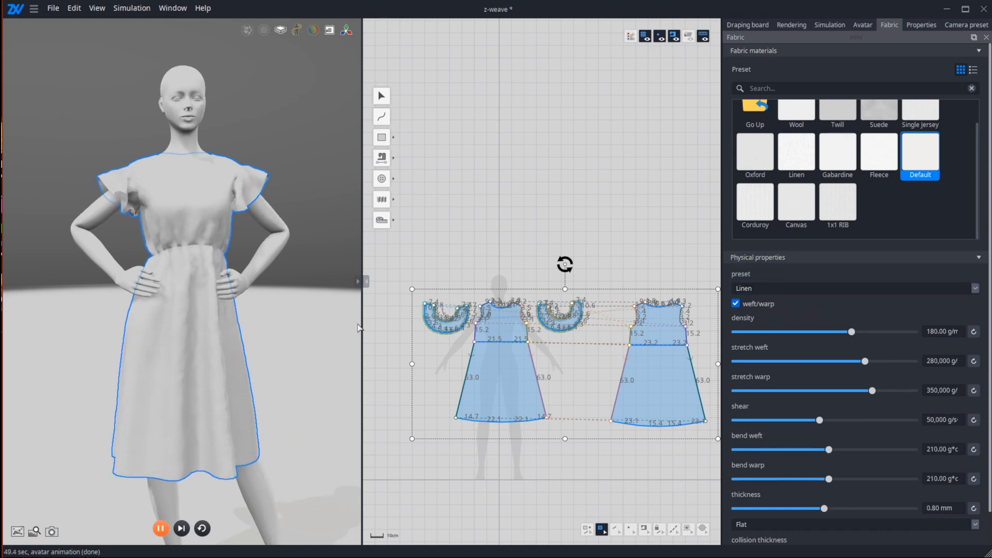
drag(338, 323, 295, 321)
key(ctrl+r)
key(space)
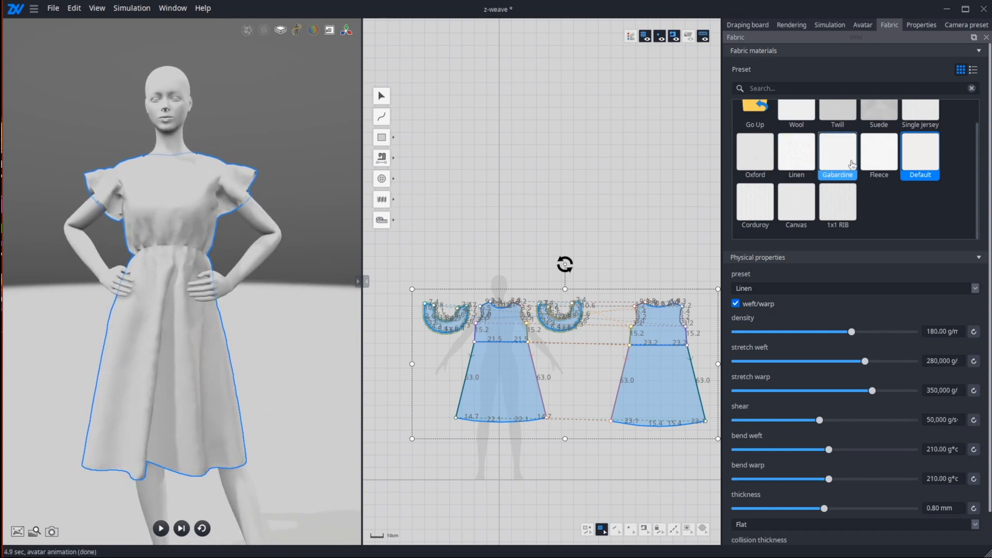
Step: Duplicate the Linen fabric material preset and apply the copy to all the selected dress patterns
click(812, 150)
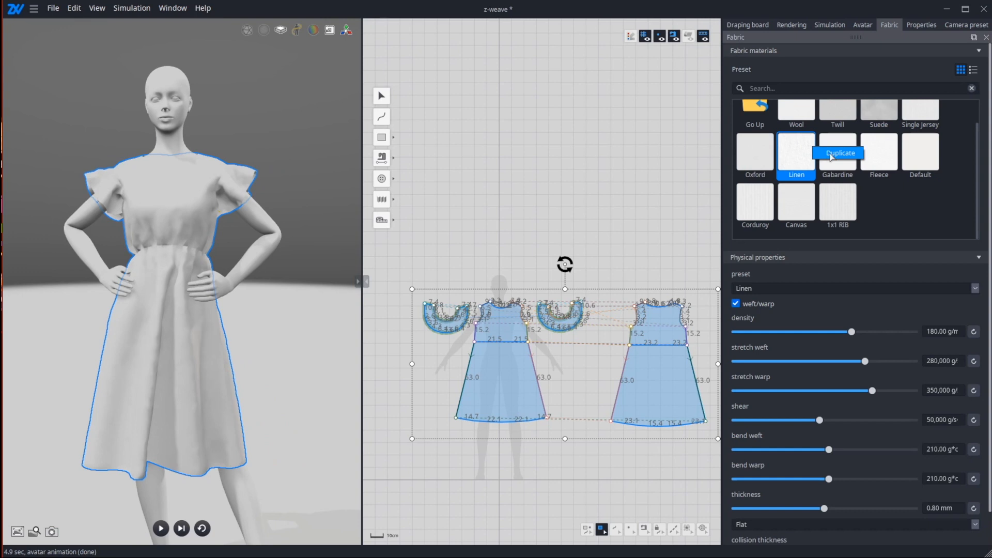
click(831, 154)
click(839, 131)
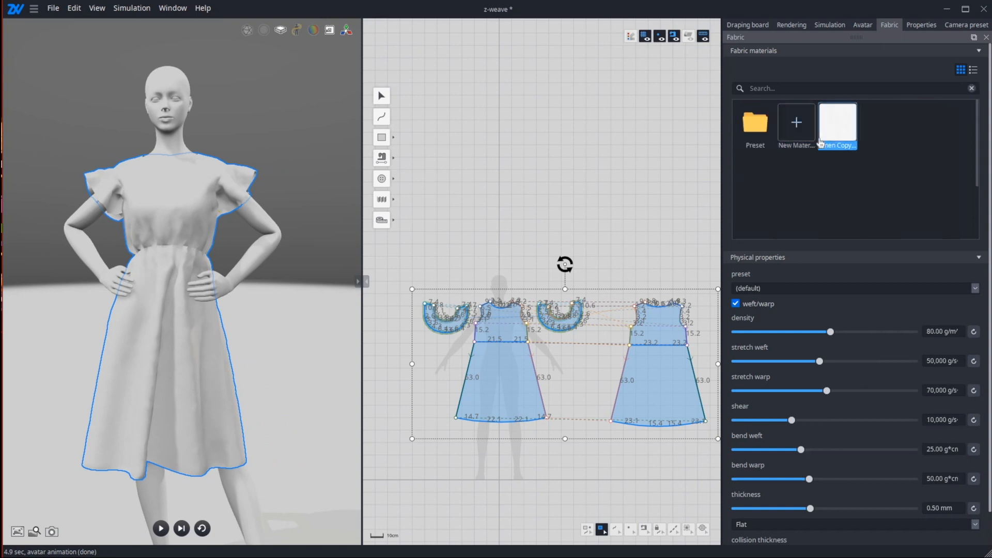
double_click(844, 116)
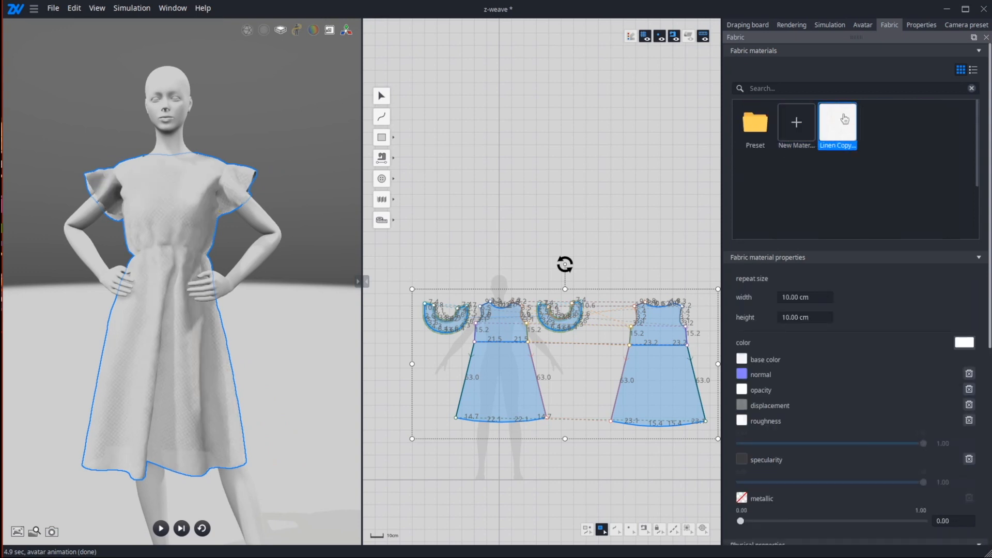
mouse_move(843, 137)
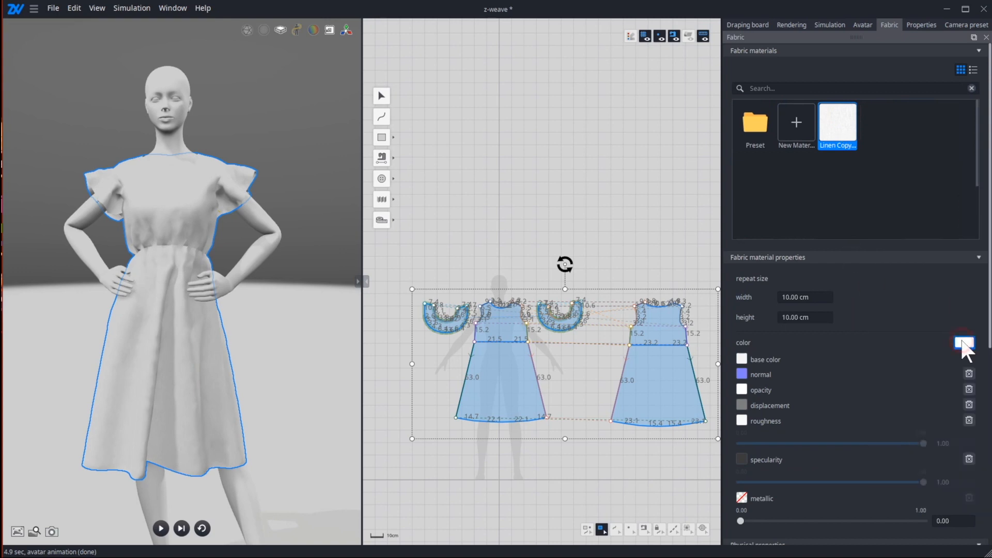
Step: Set the color of the Linen copy material to pale yellow #fffaab
click(964, 343)
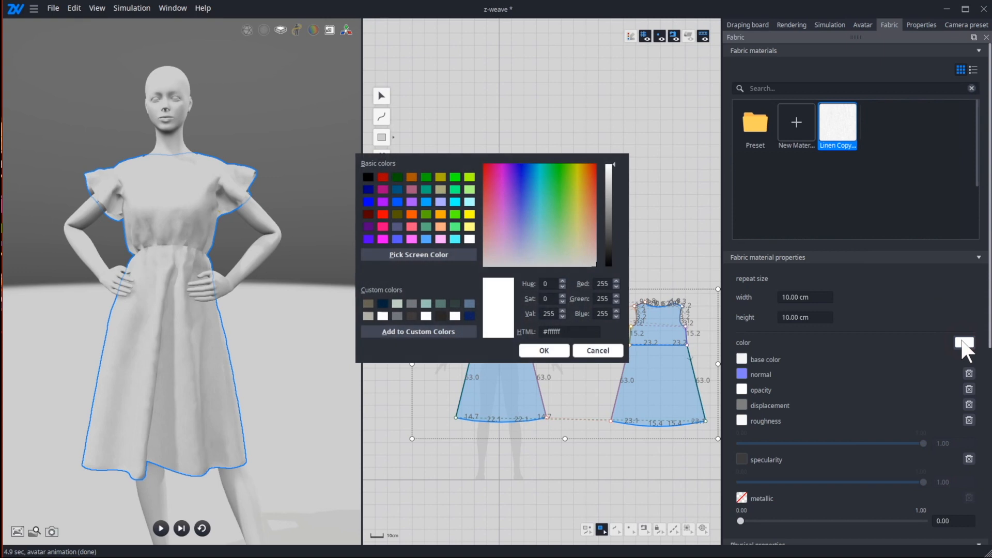
click(582, 245)
drag(582, 247, 579, 232)
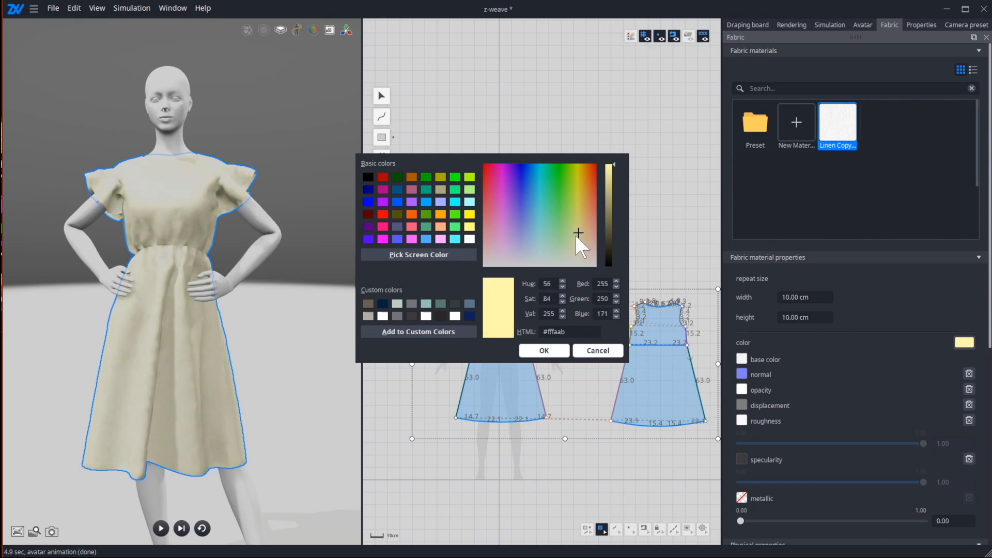
click(549, 350)
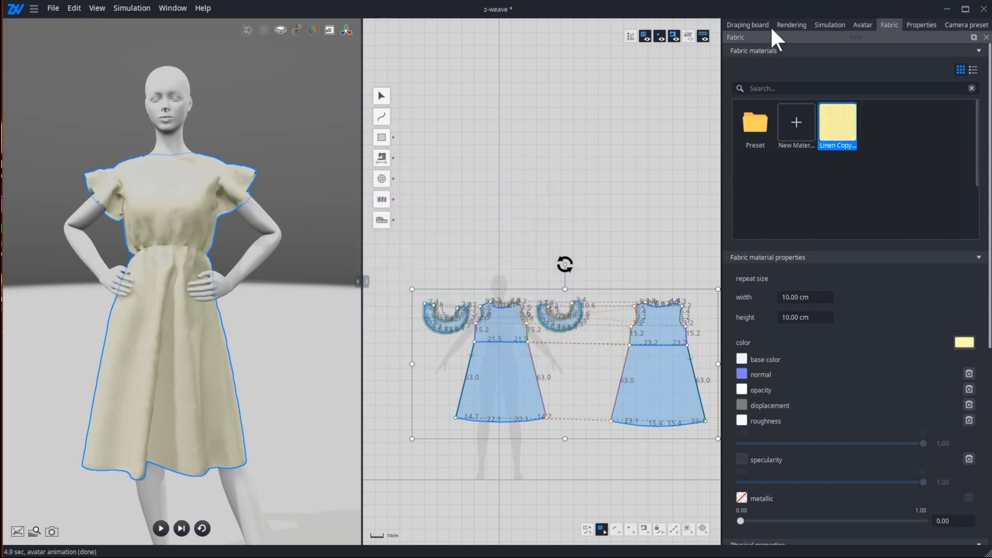
Step: Try the Studio_02 and Studio_01 skies for the rendering environment, and apply the second Studio_04 sky
click(792, 26)
click(891, 119)
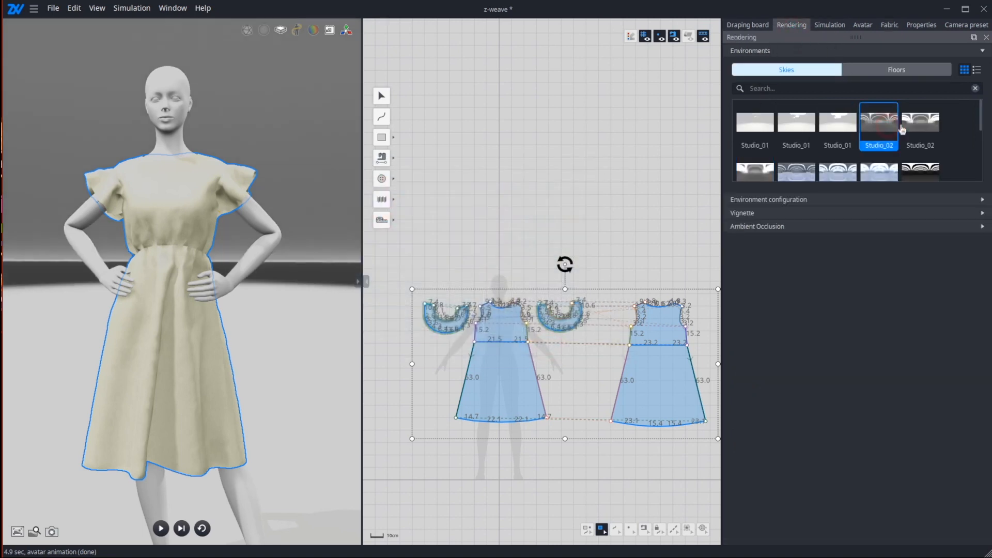
click(838, 142)
scroll(851, 149, down, 1)
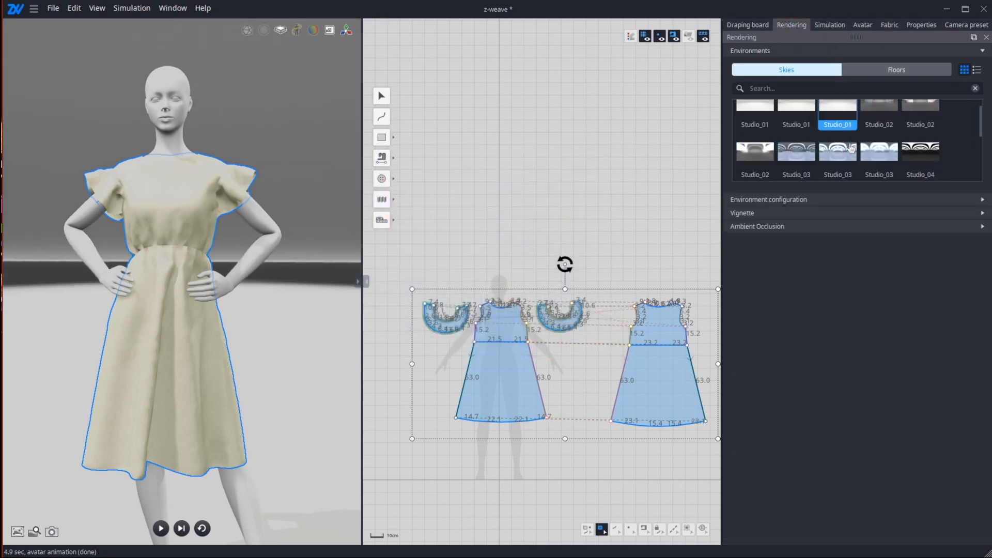
scroll(851, 149, down, 1)
click(804, 161)
click(766, 164)
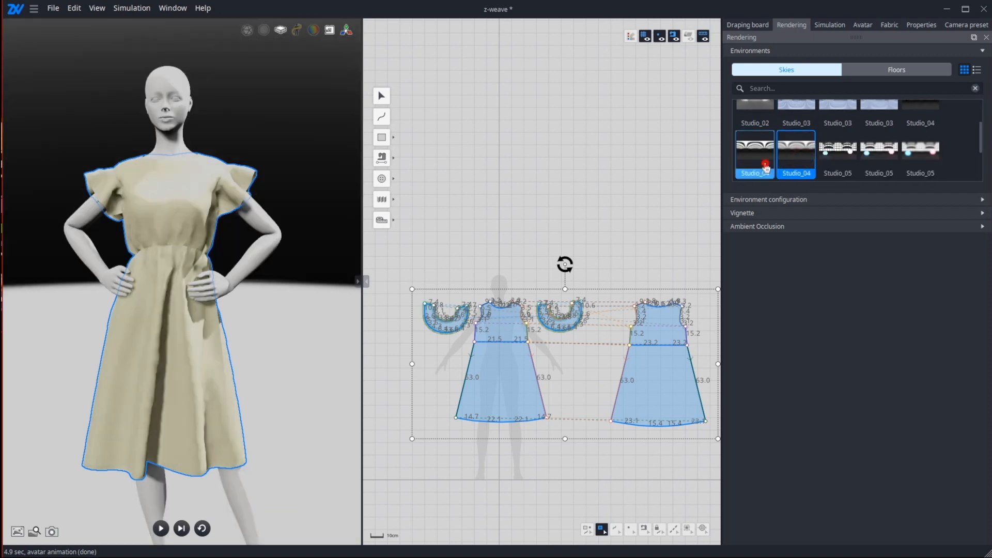
Step: Deselect the patterns, turn on smooth display of the garment mesh and inspect the linen surface around the waist
right_drag(310, 262, 241, 251)
click(242, 251)
right_drag(217, 319, 281, 339)
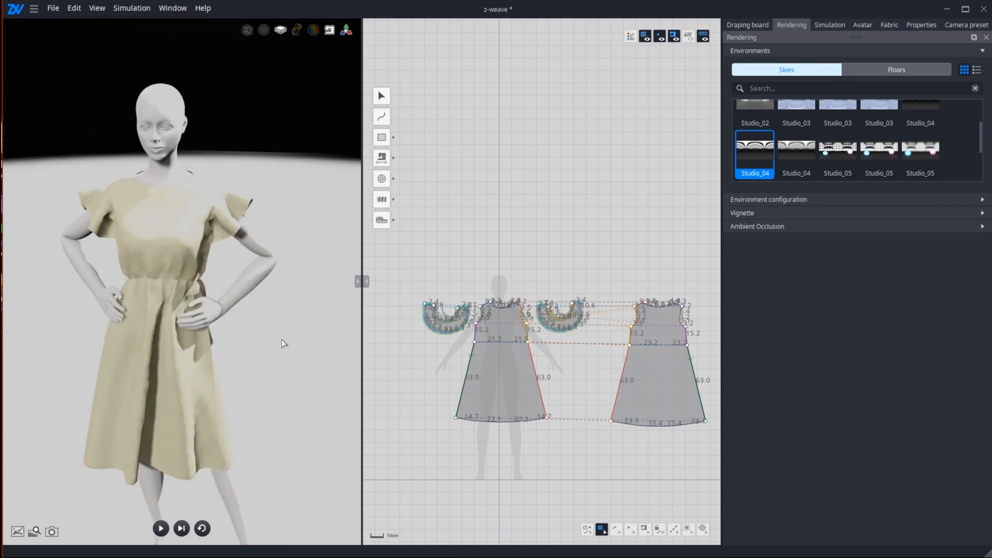
scroll(279, 336, up, 10)
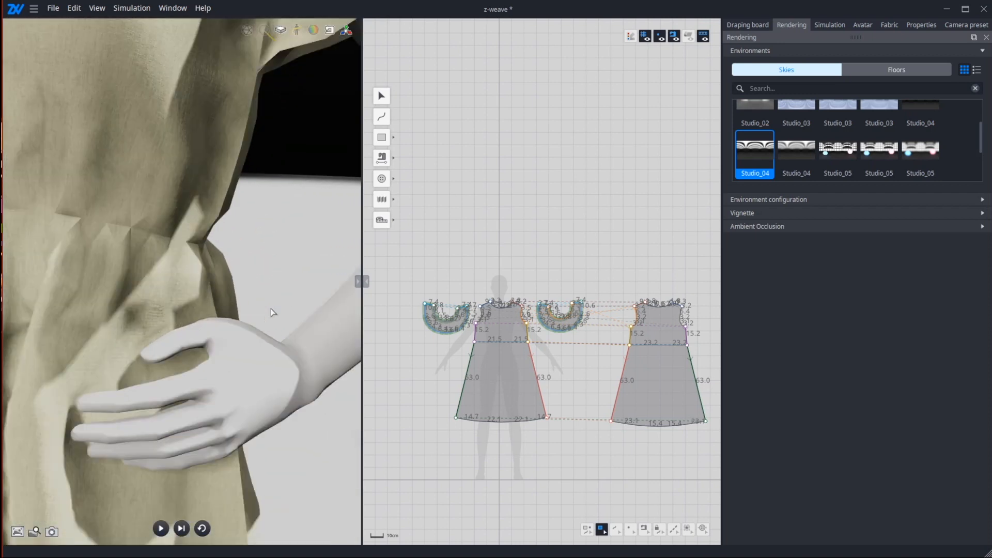
click(264, 31)
middle_drag(250, 156, 321, 171)
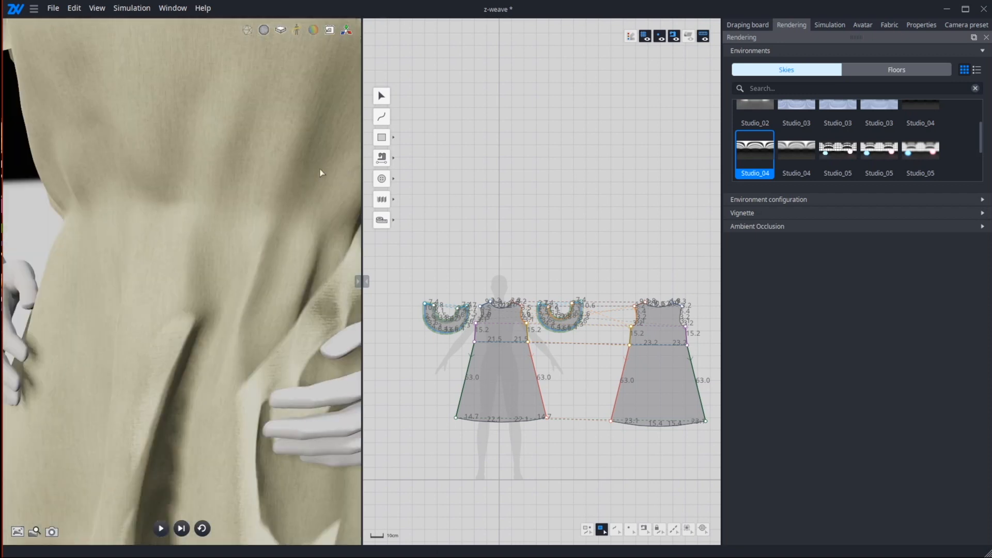
scroll(214, 169, down, 5)
right_drag(278, 218, 262, 243)
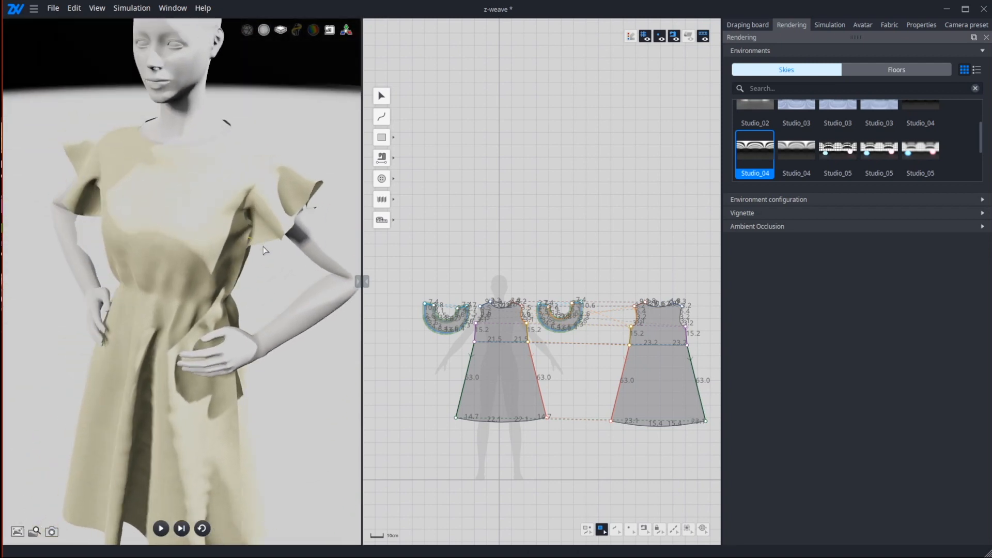